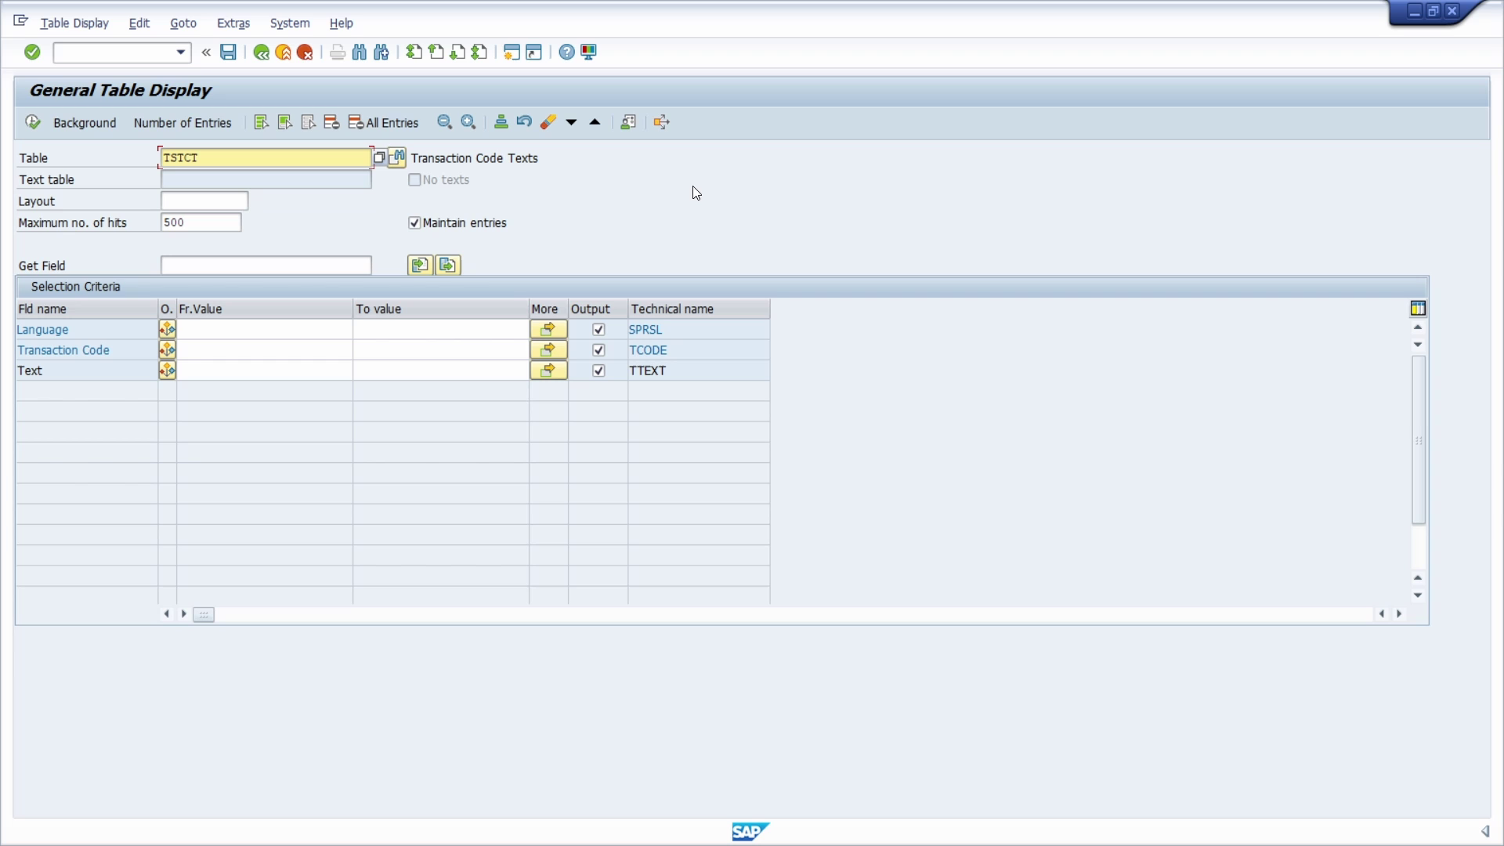
Jump to the command field with Ctrl+/ to enter transaction SE16N
{"action": "key", "text": "ctrl+slash"}
{"action": "type", "text": "SE"}
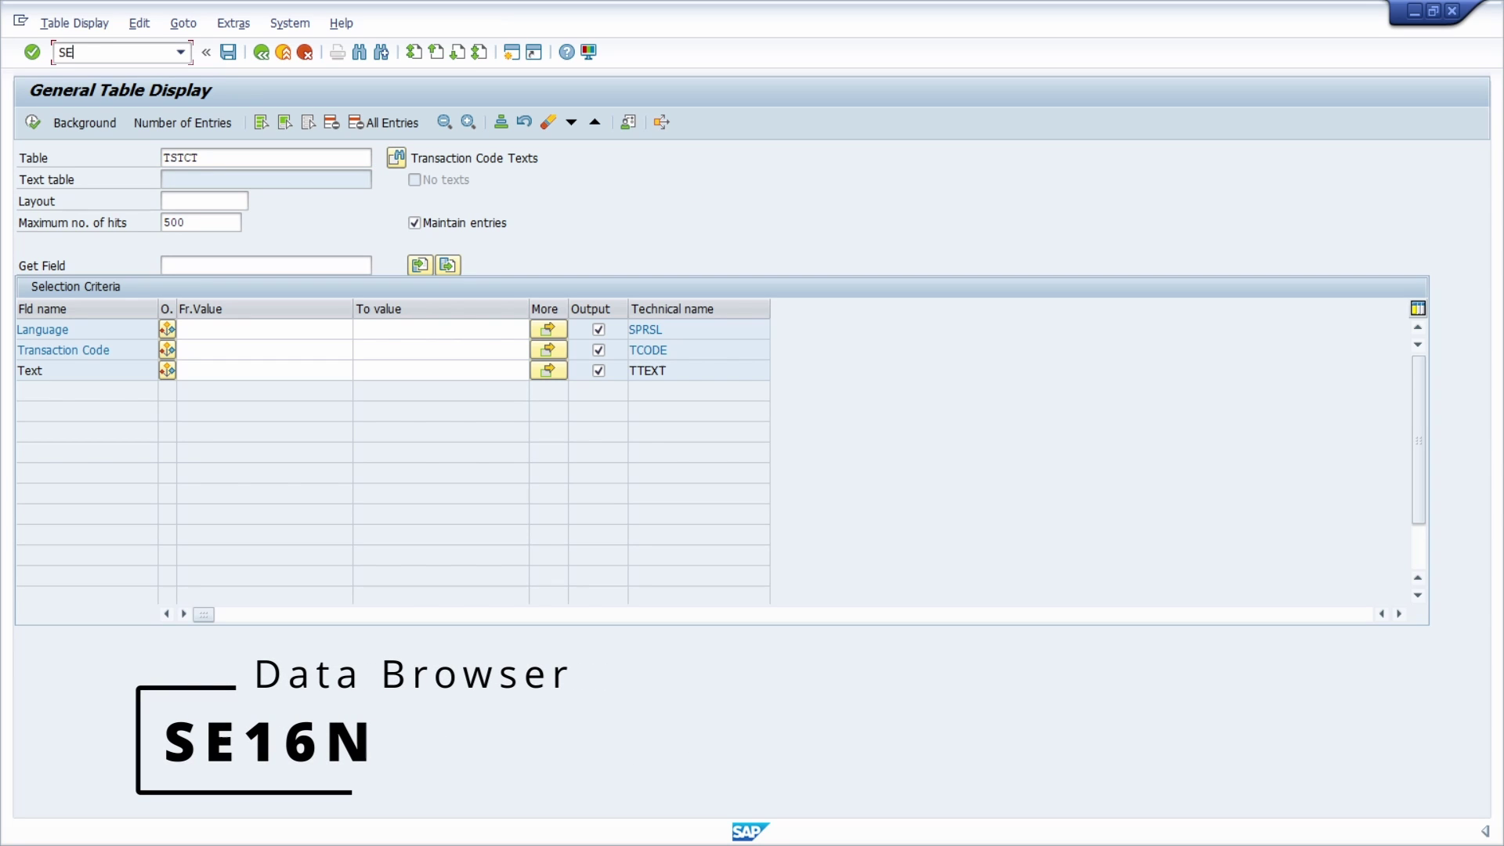
{"action": "type", "text": "16N"}
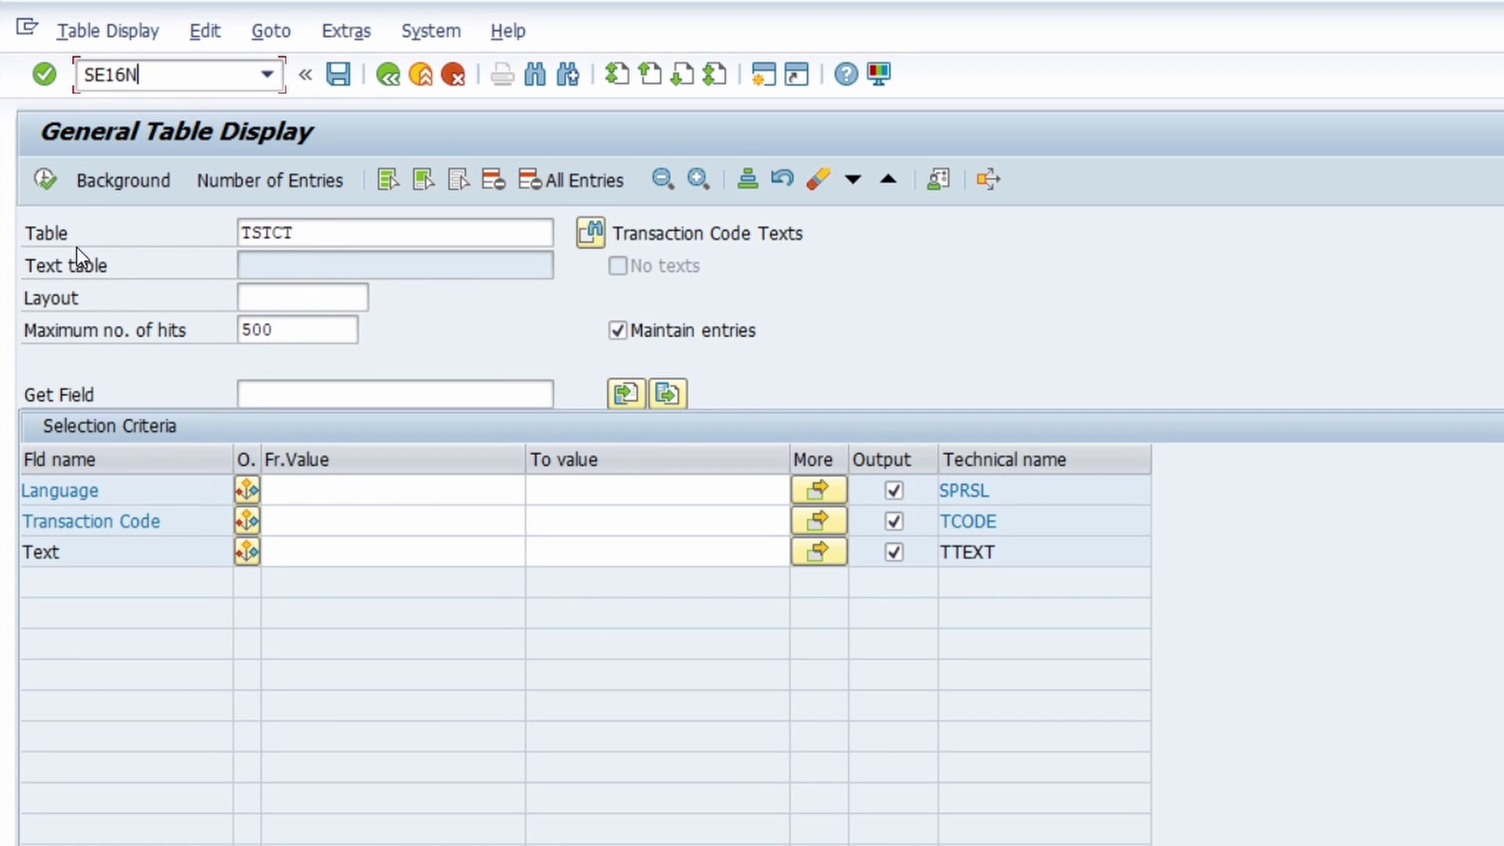
Focus the Table name field on the TSTCT selection screen
{"action": "left_click", "coordinate": [329, 234]}
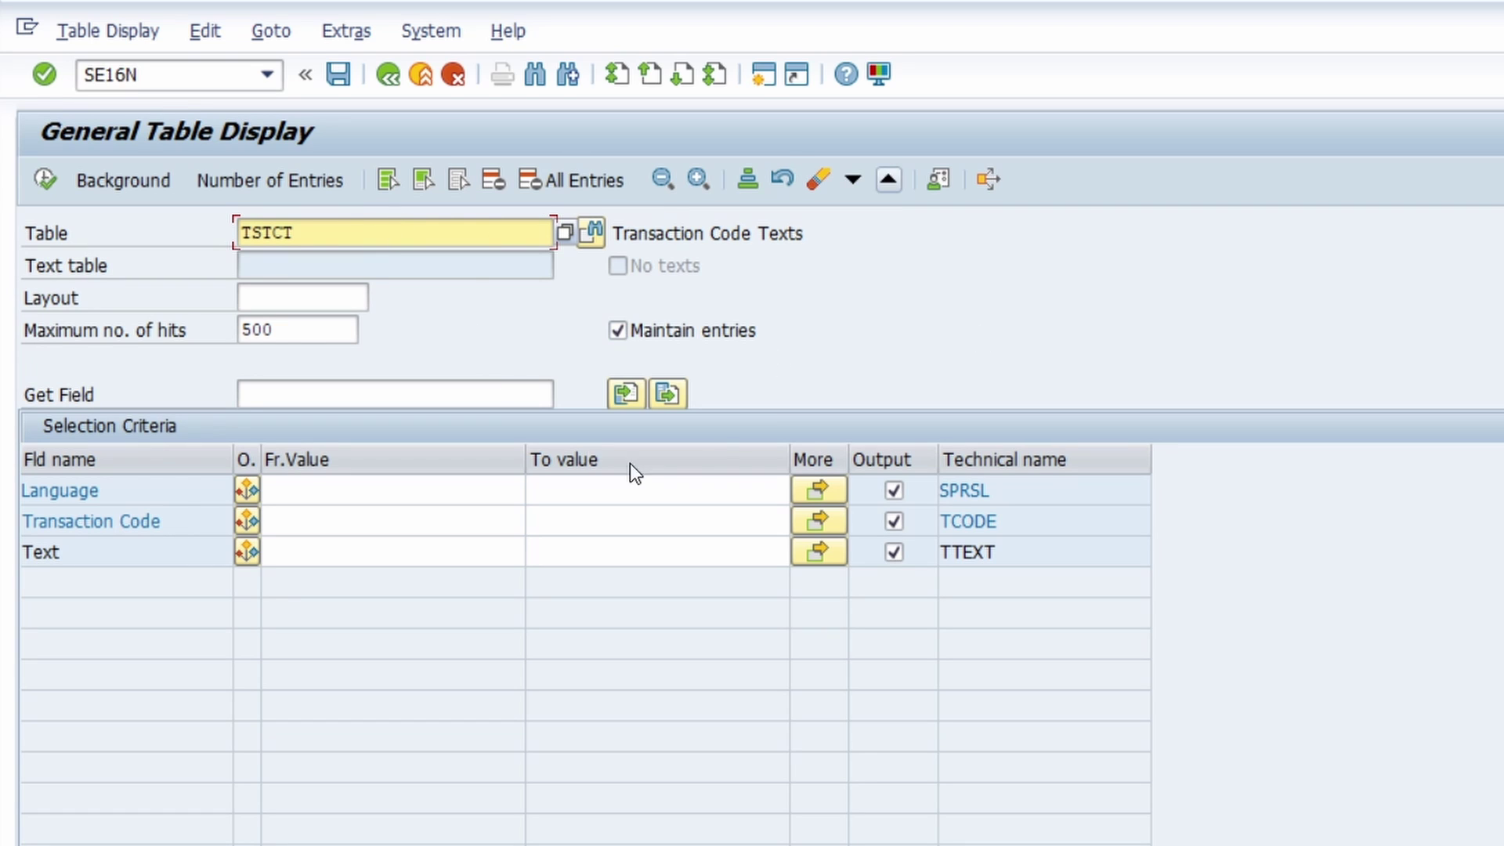
Choose Options from the Customize Local Layout menu
{"action": "left_click", "coordinate": [879, 74]}
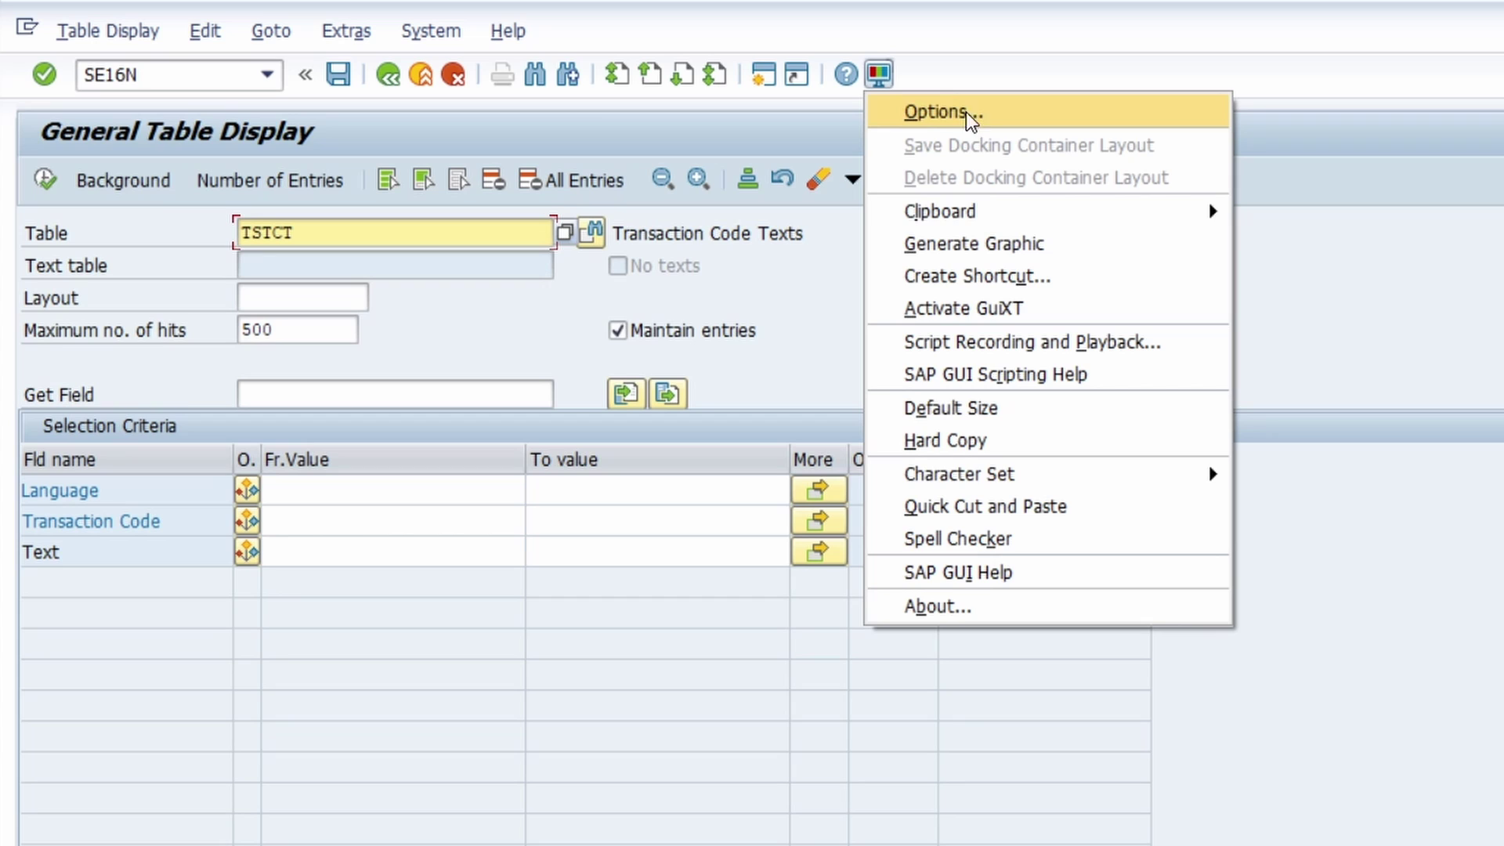
{"action": "left_click", "coordinate": [1033, 342]}
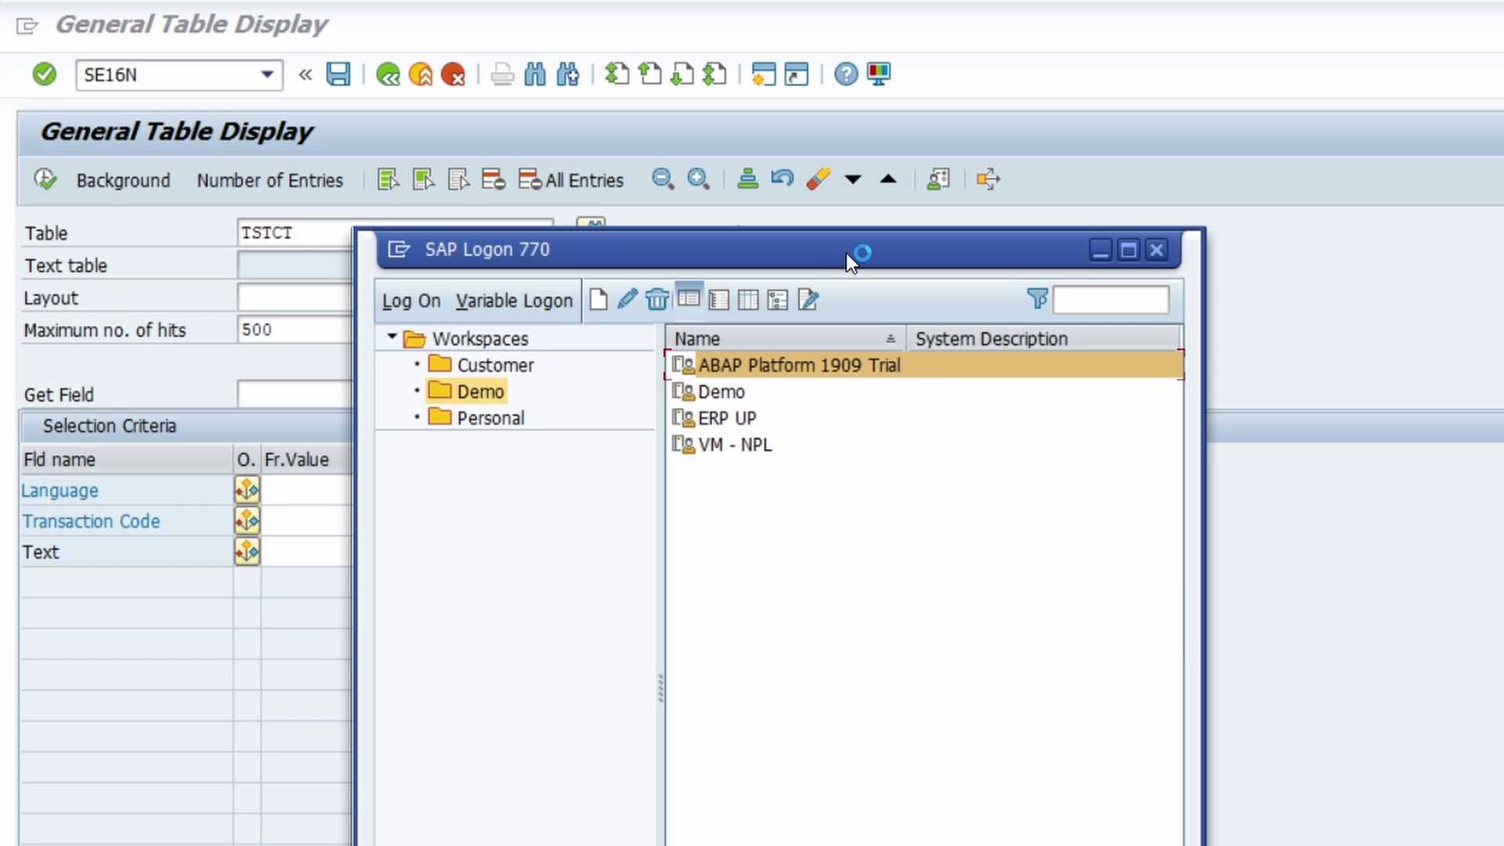
Open SAP GUI Options from the SAP Logon window's system menu
{"action": "left_click", "coordinate": [400, 247]}
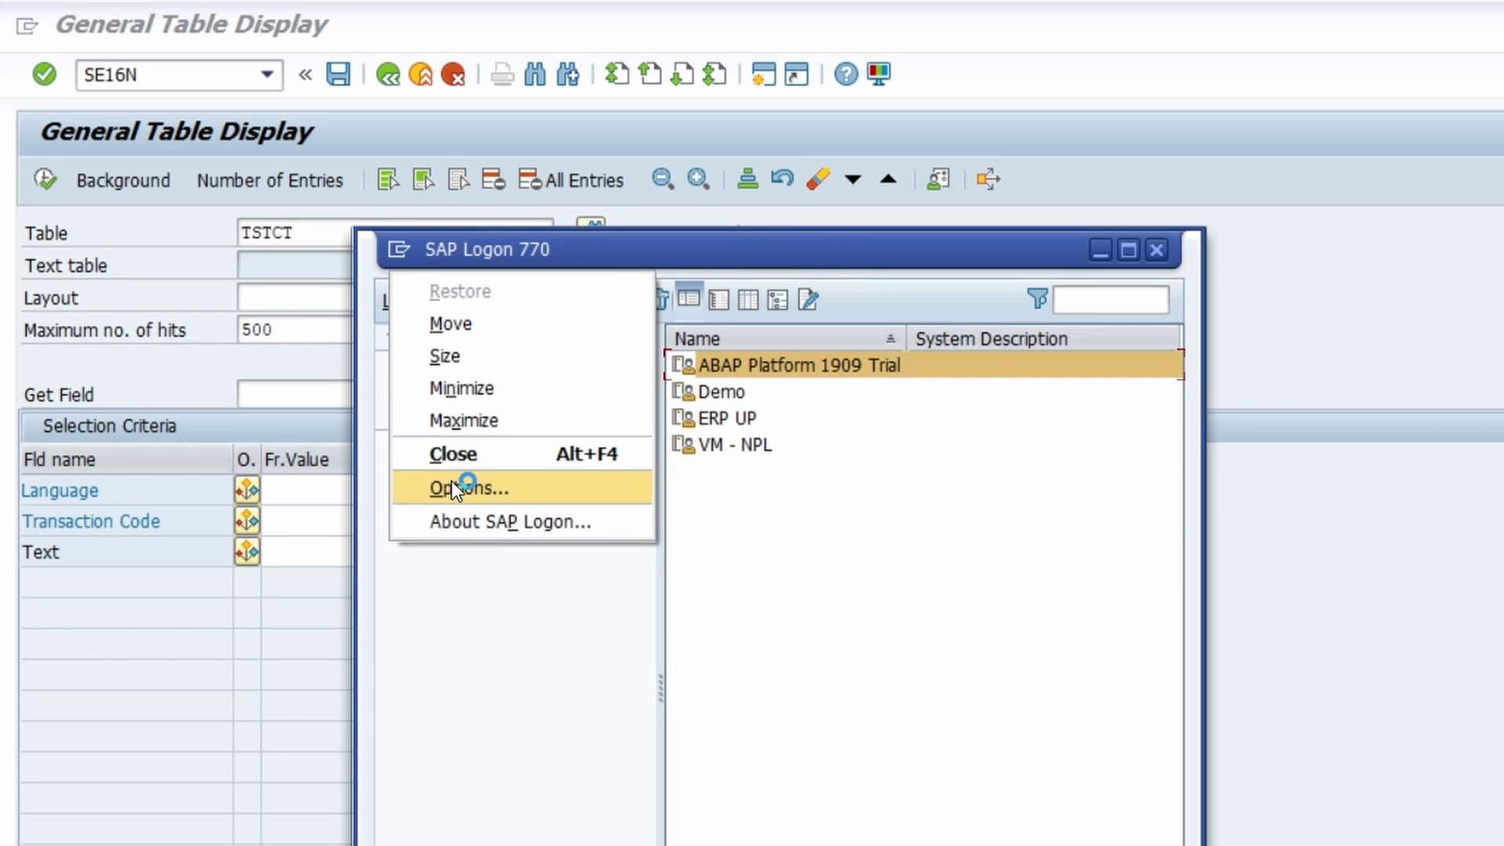
{"action": "left_click", "coordinate": [499, 496]}
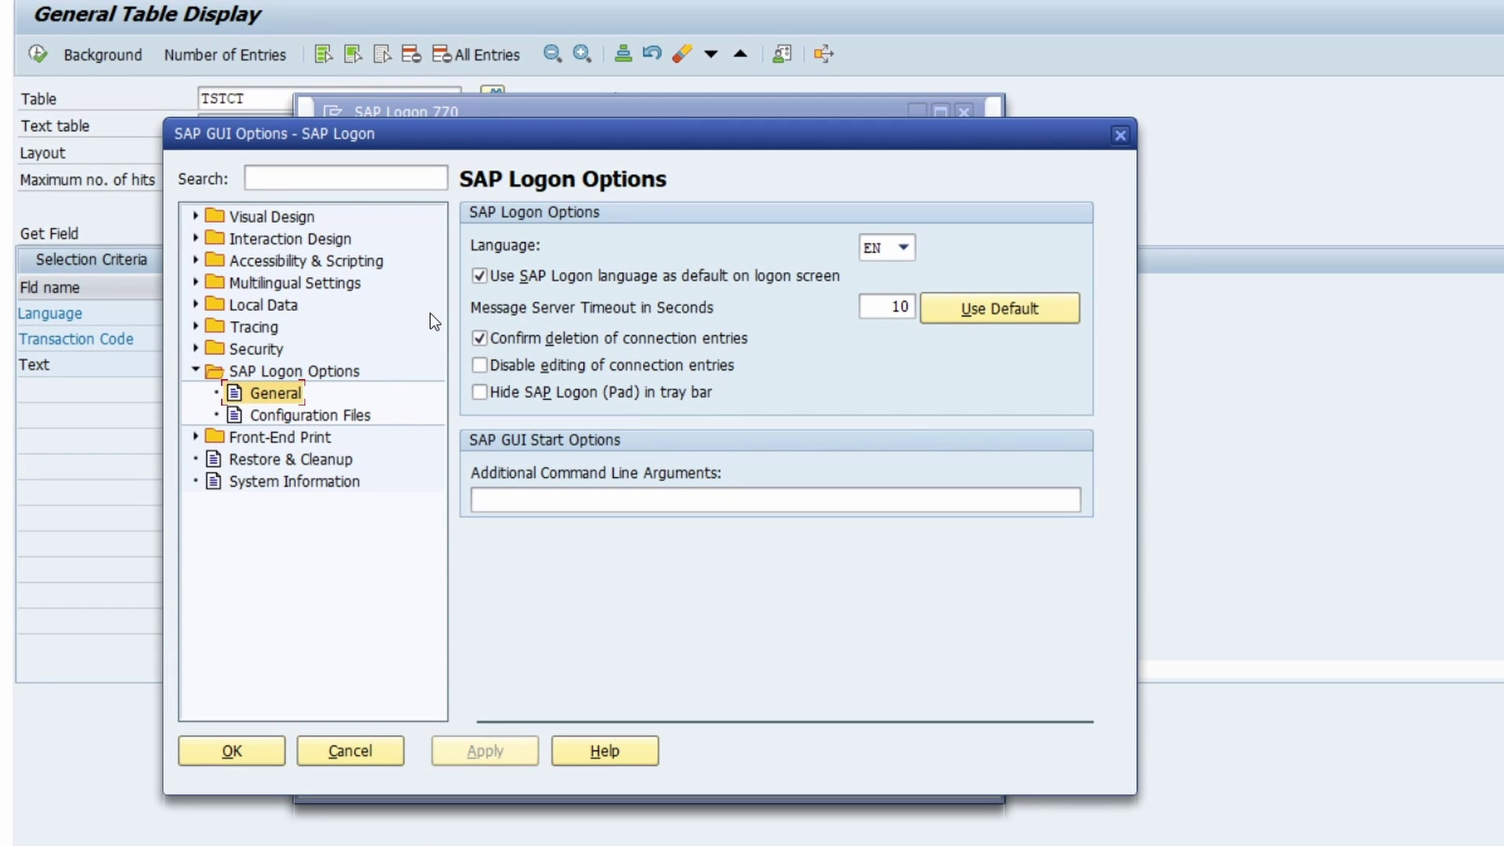
Expand Visual Design and show the Font Settings page
{"action": "left_click", "coordinate": [195, 216]}
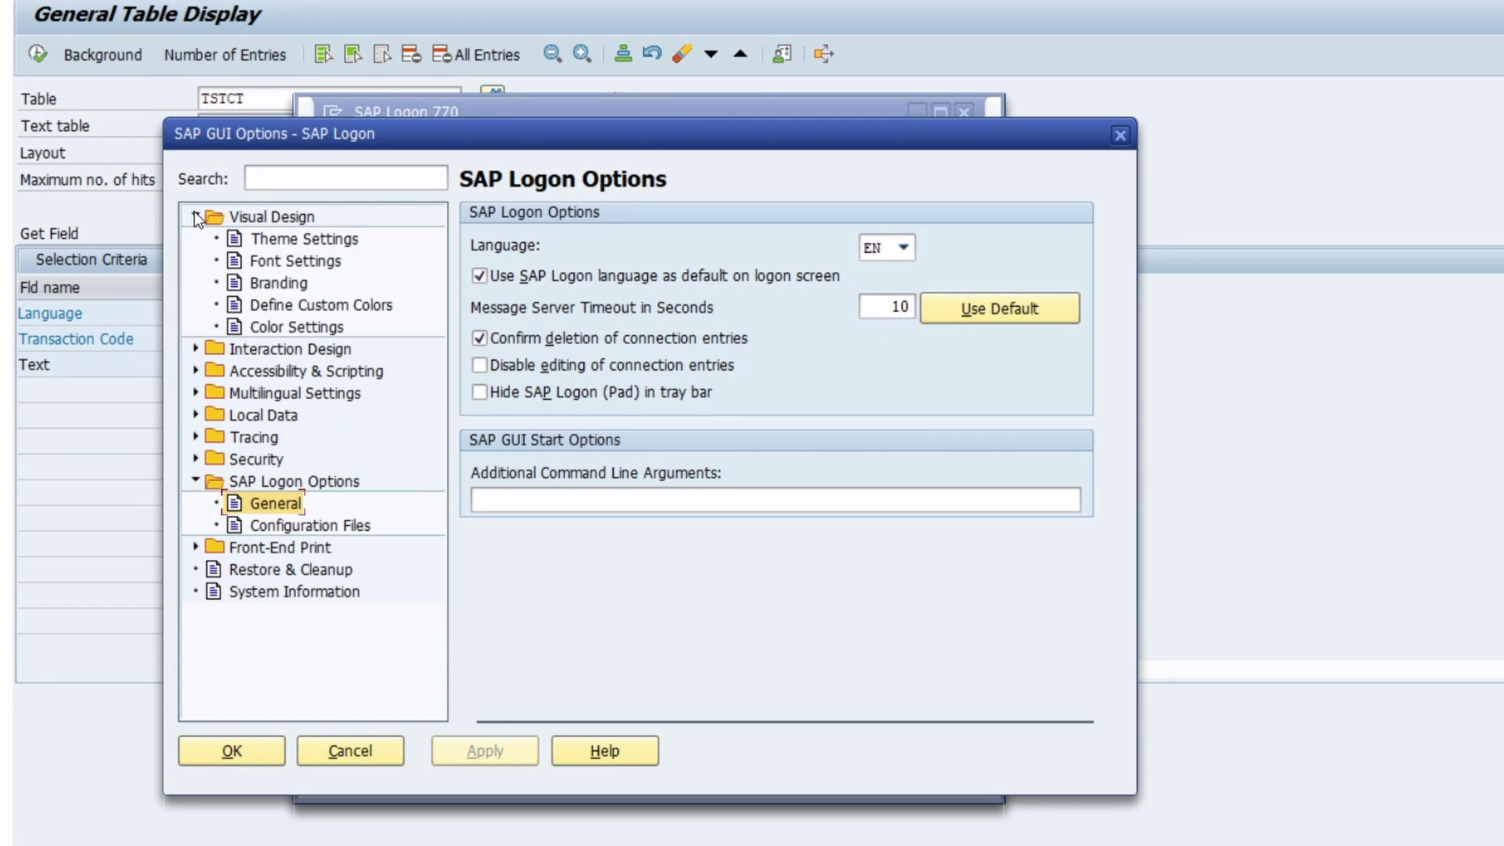
{"action": "left_click", "coordinate": [290, 264]}
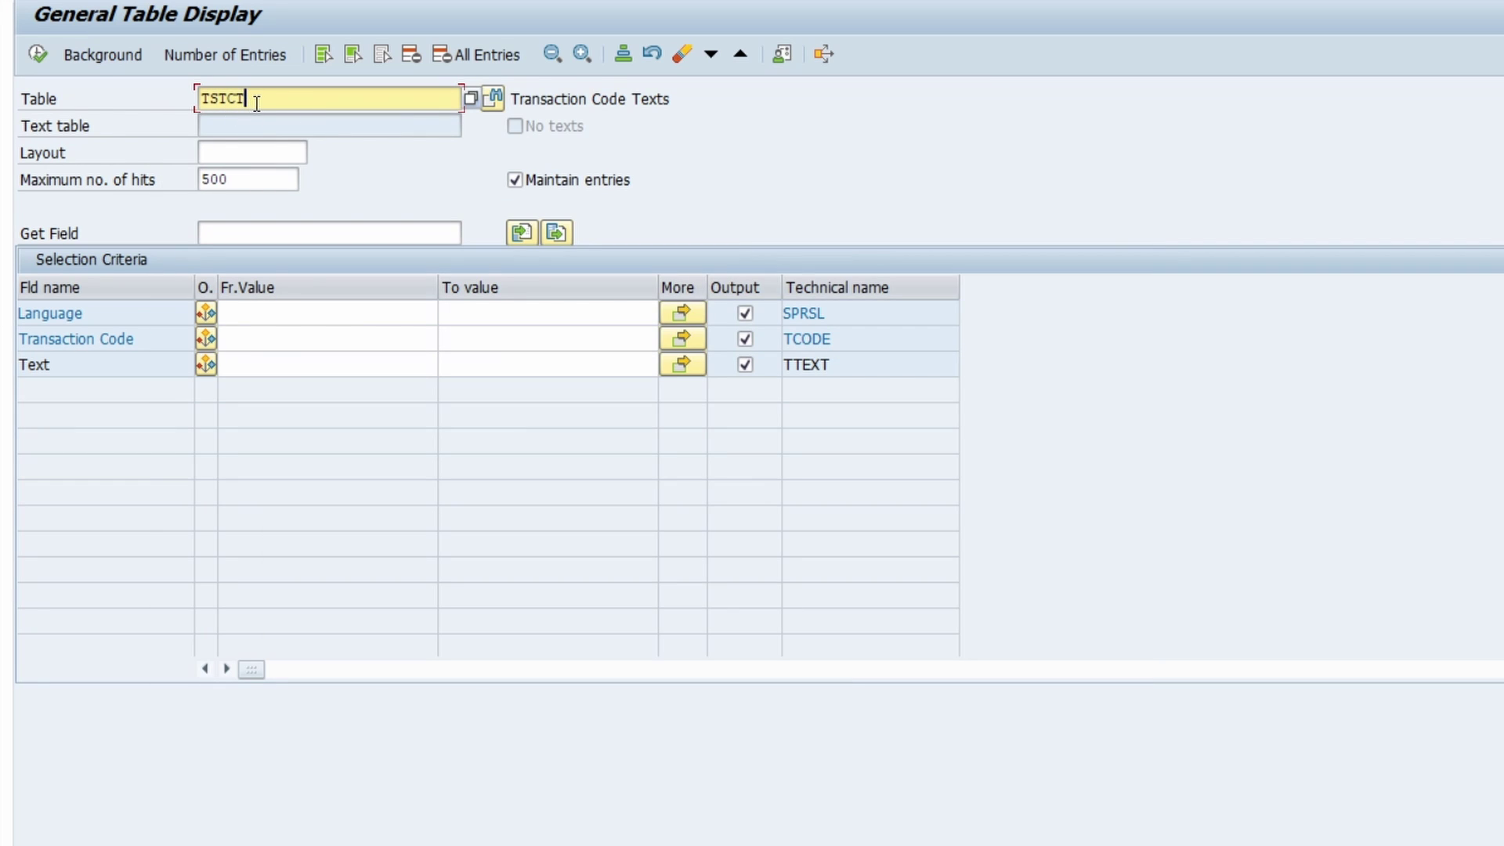
{"action": "double_click", "coordinate": [266, 100]}
{"action": "left_click", "coordinate": [264, 101]}
{"action": "double_click", "coordinate": [254, 182]}
{"action": "left_click", "coordinate": [259, 181]}
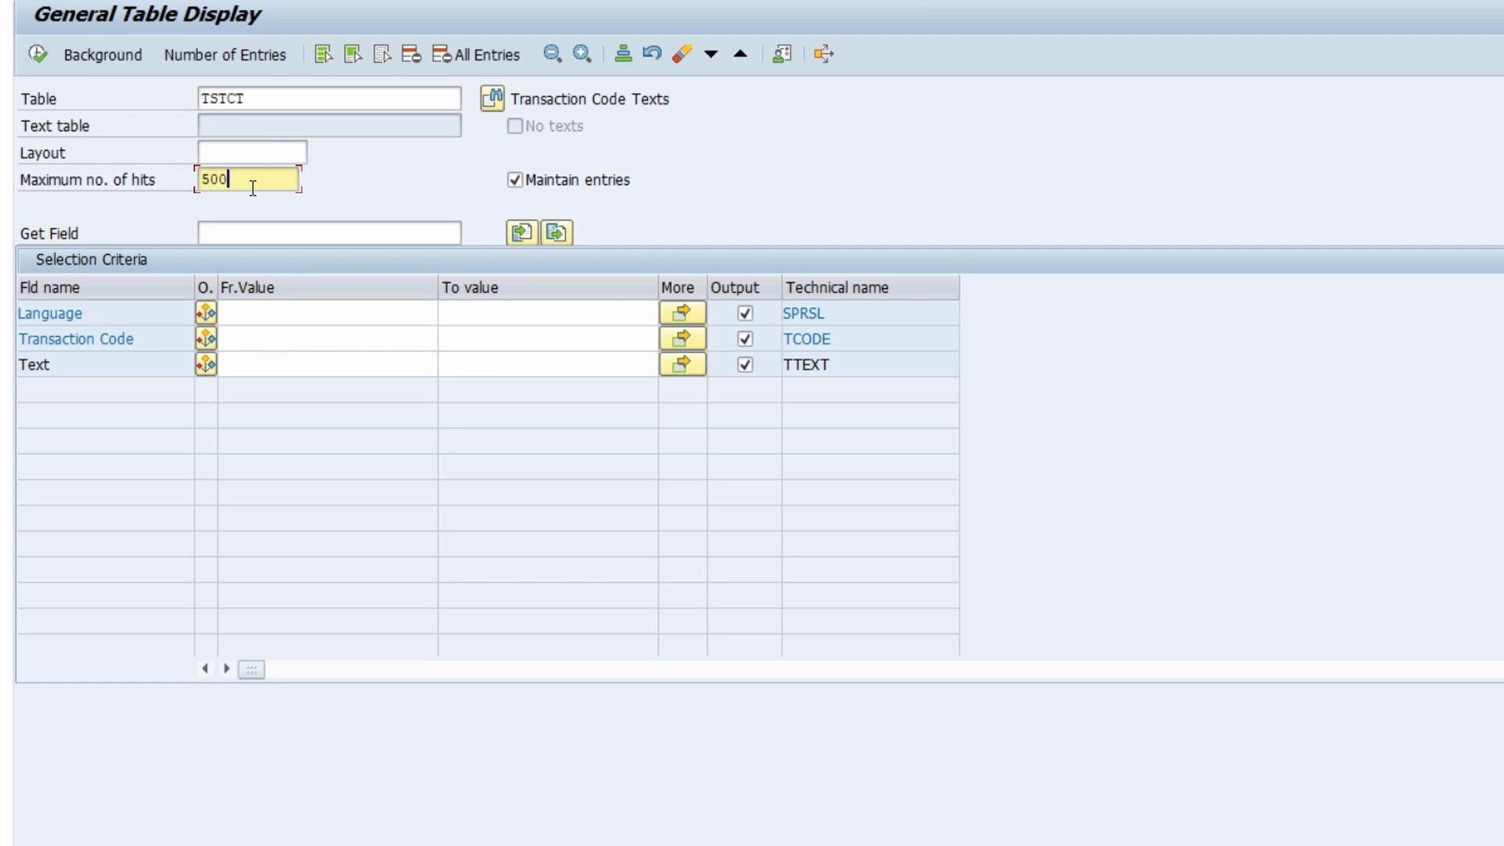
{"action": "key", "text": "F8"}
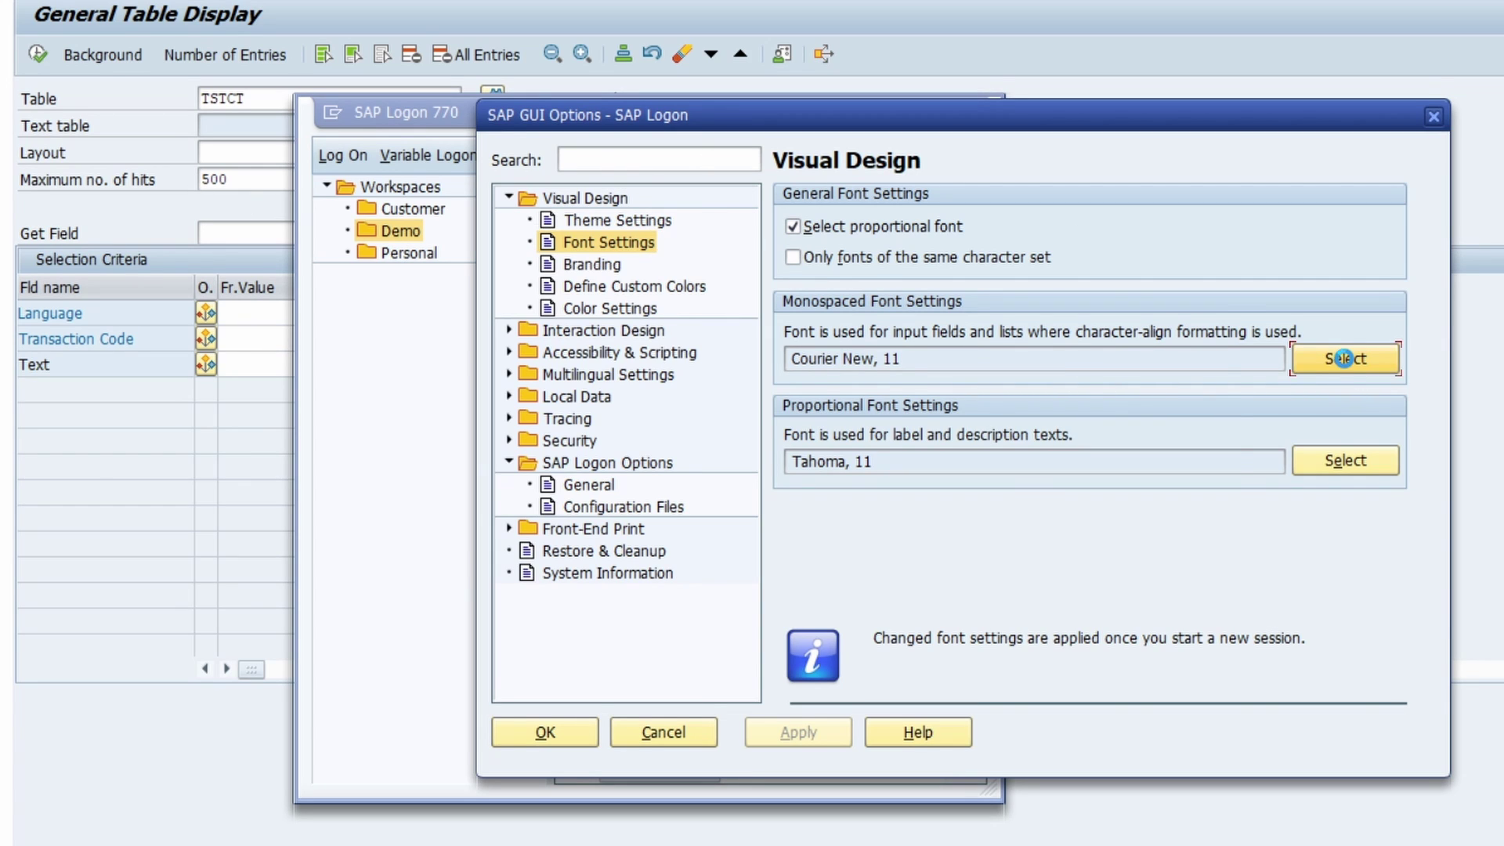
Pick MS Gothic, Bold, size 18 in the monospaced font chooser and confirm
{"action": "left_click", "coordinate": [1343, 358]}
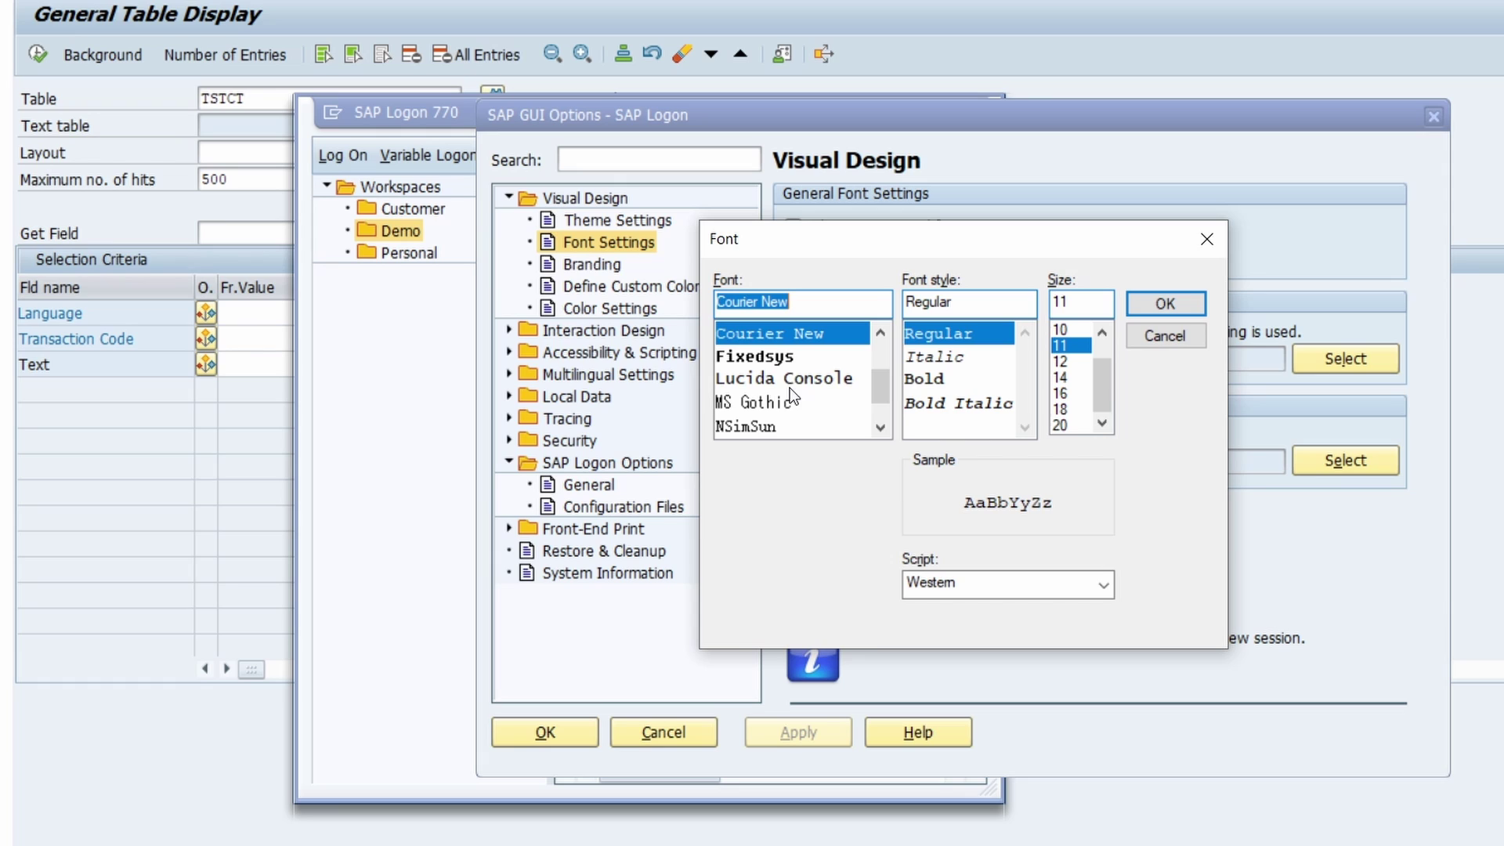
{"action": "left_click", "coordinate": [764, 406]}
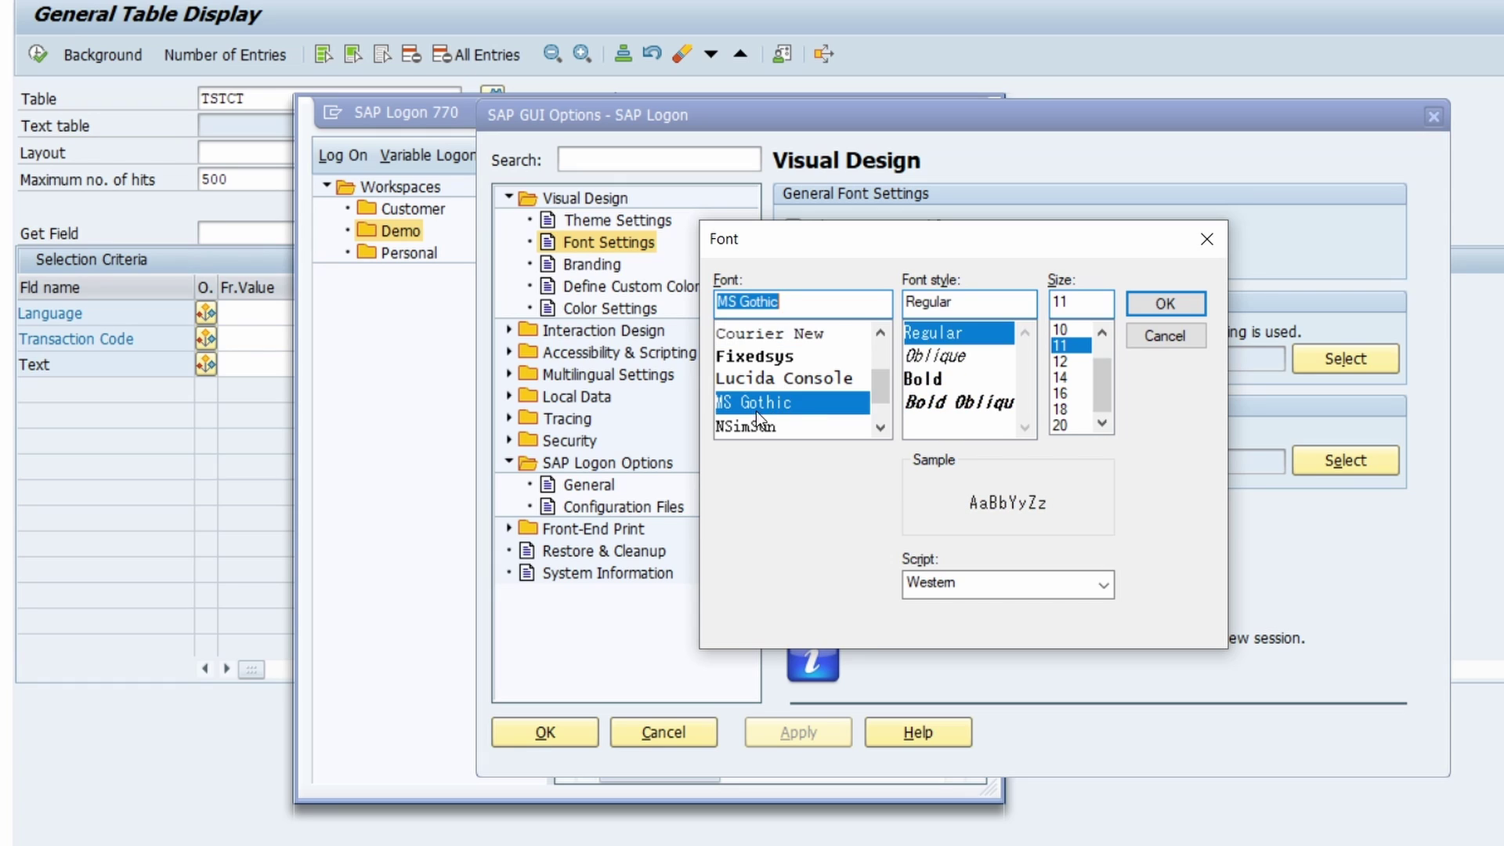
{"action": "left_click", "coordinate": [944, 377]}
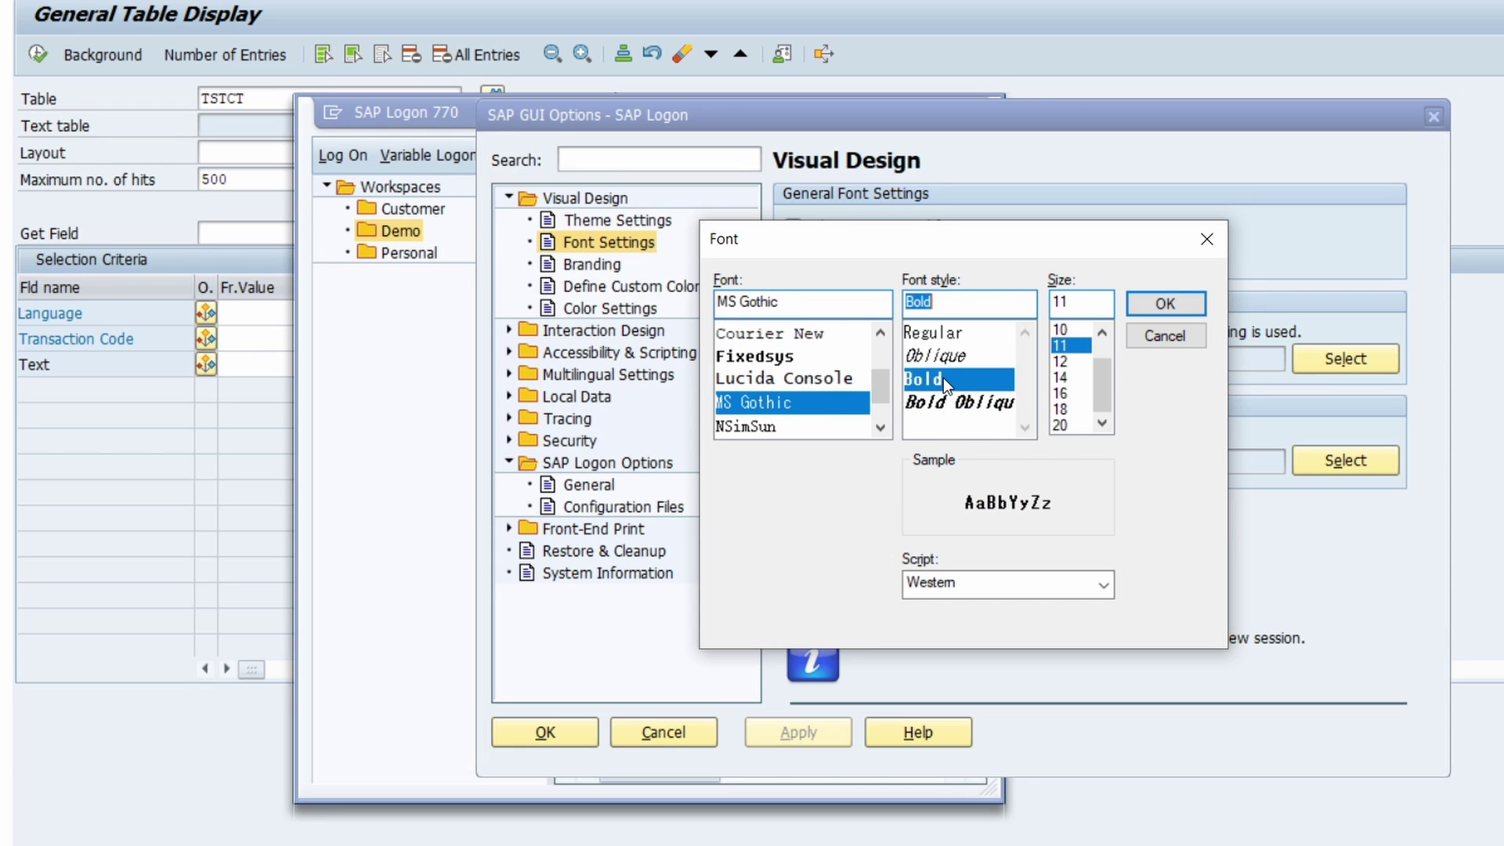
{"action": "left_click", "coordinate": [1069, 407]}
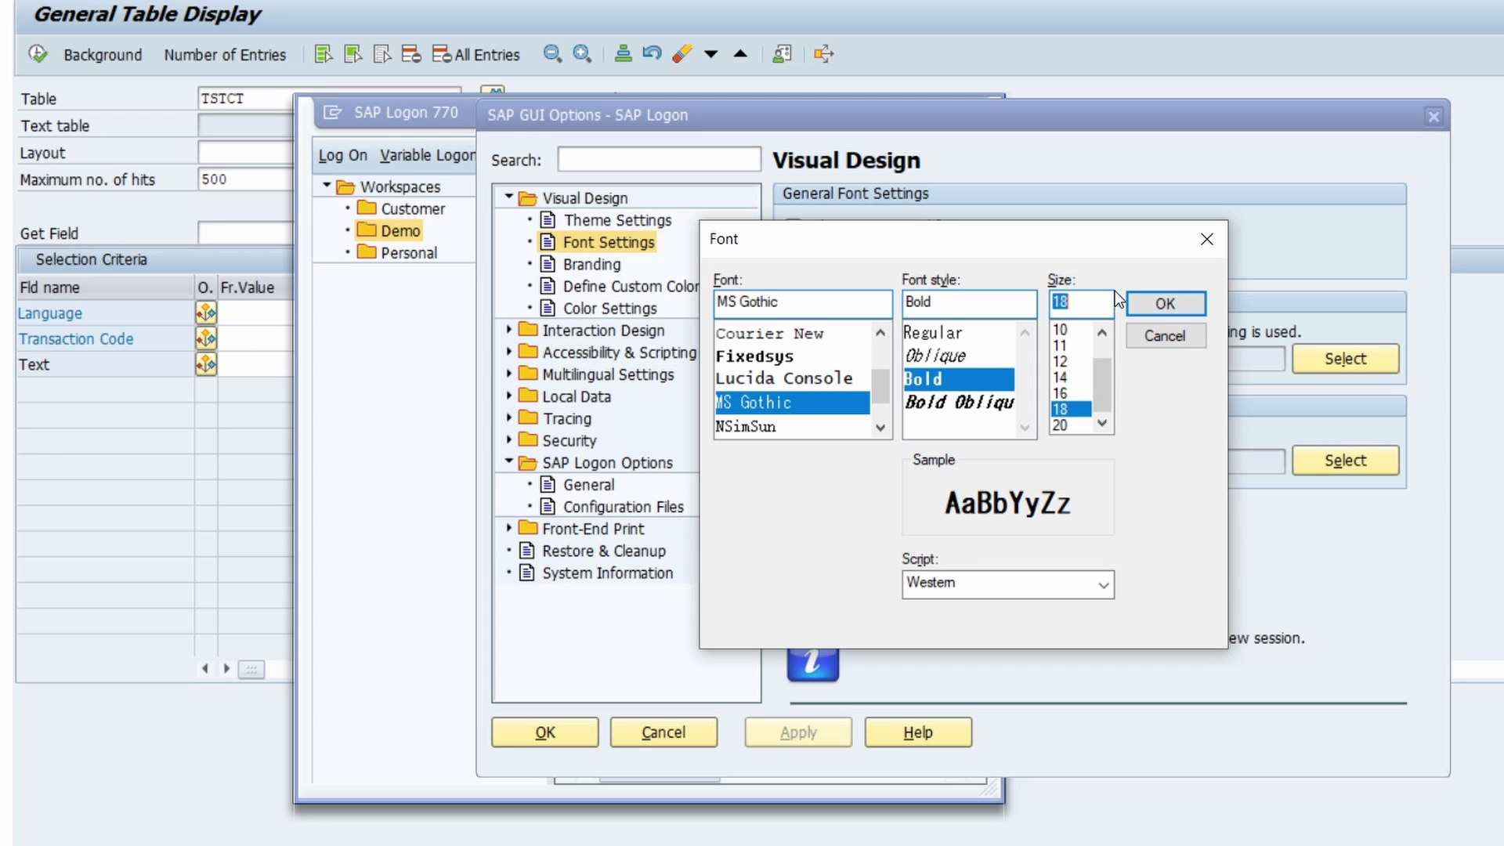
{"action": "left_click", "coordinate": [1150, 304]}
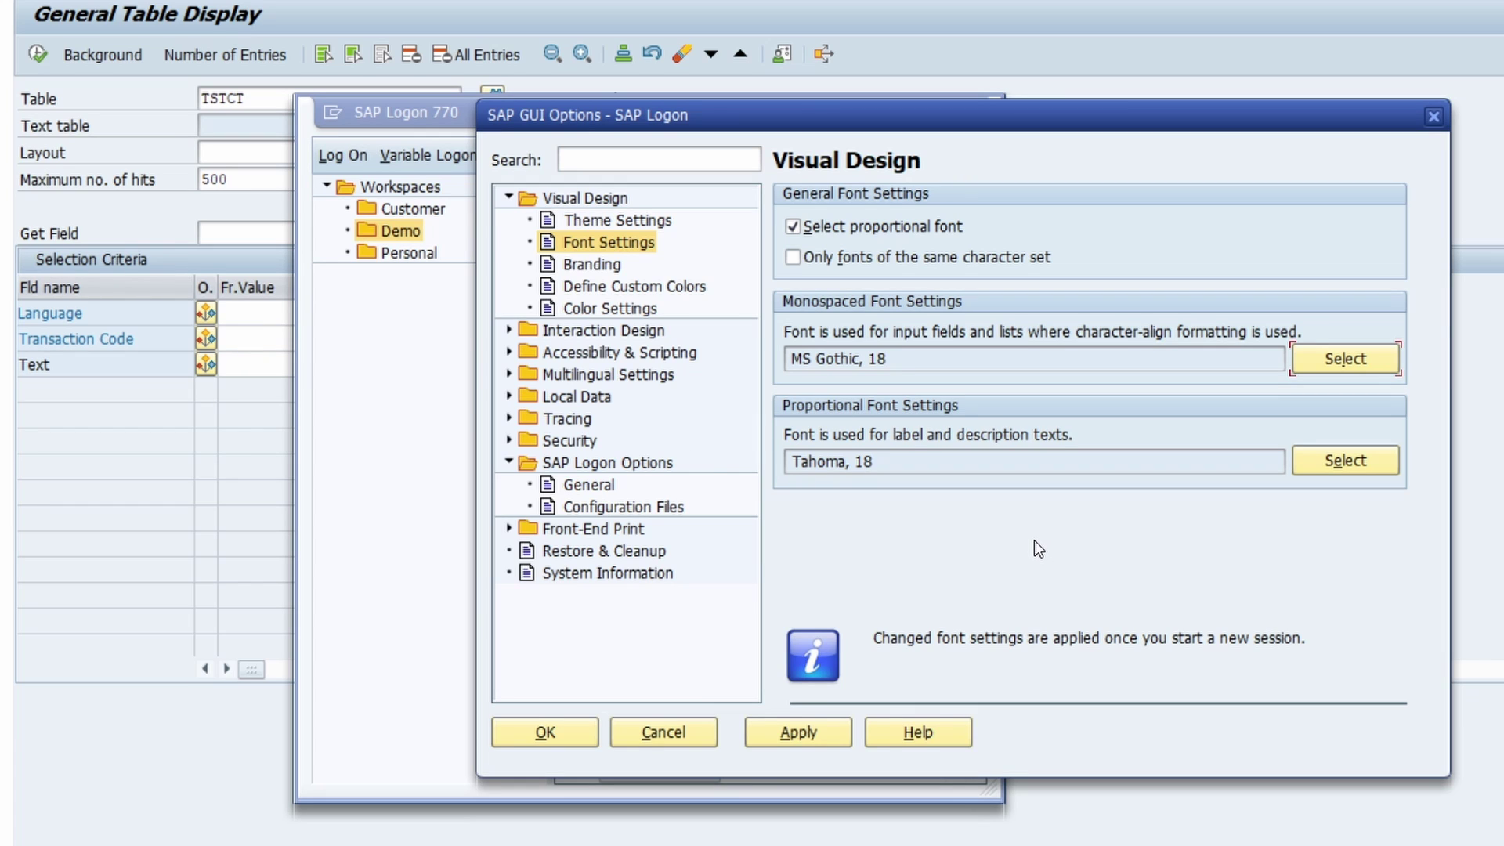
Highlight the new-sessions note, then apply the MS Gothic 18 font settings
{"action": "left_click_drag", "start_coordinate": [876, 637], "coordinate": [1356, 631]}
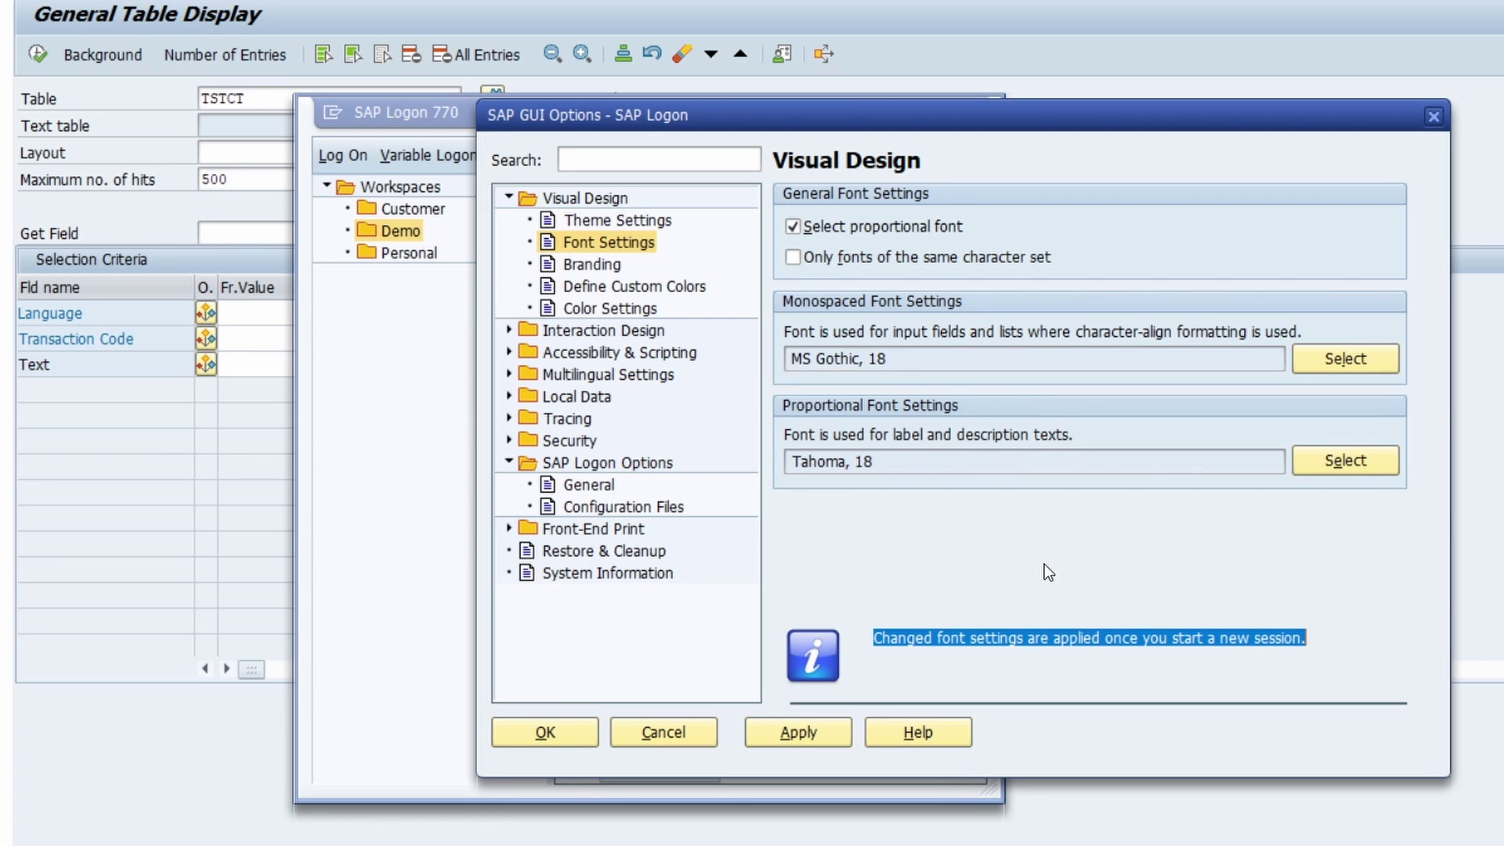
{"action": "left_click", "coordinate": [1176, 638]}
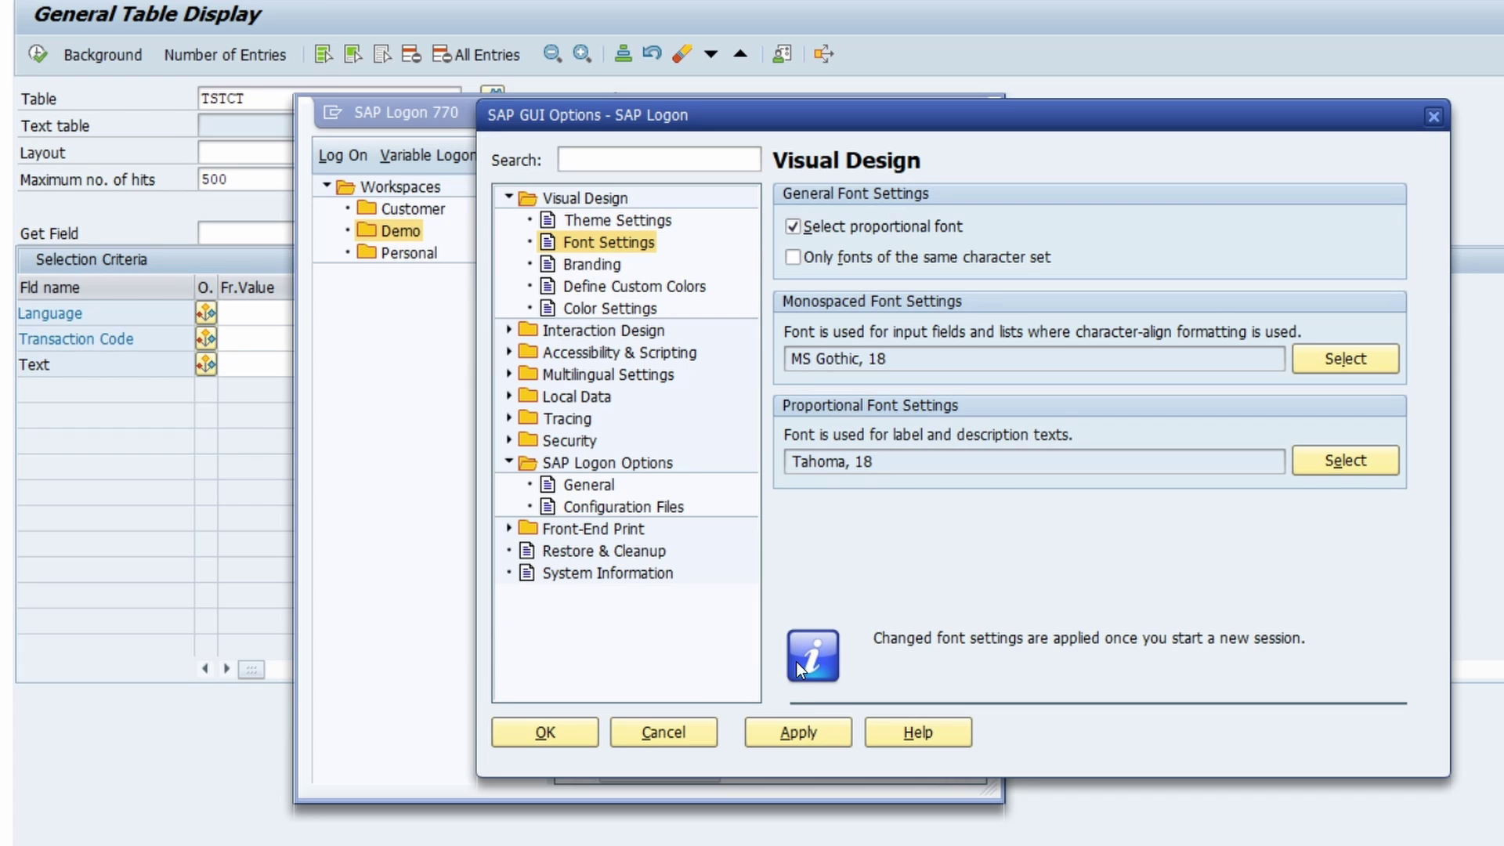
{"action": "left_click", "coordinate": [804, 729]}
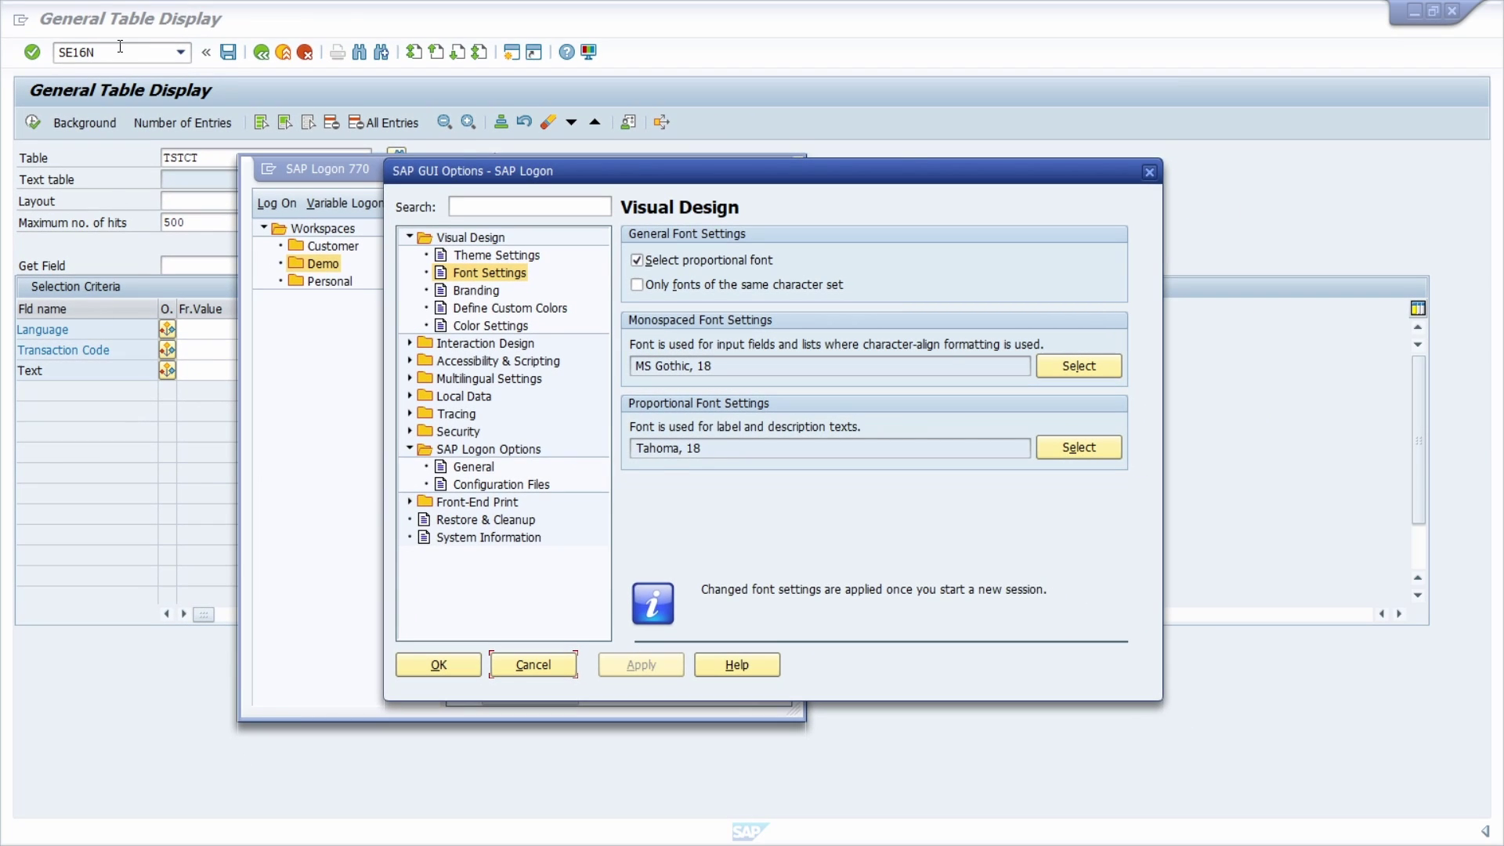
Open SE16N in a new session and run the TSTCT selection with 500 hits
{"action": "left_click", "coordinate": [117, 52]}
{"action": "double_click", "coordinate": [116, 52]}
{"action": "type", "text": "/o"}
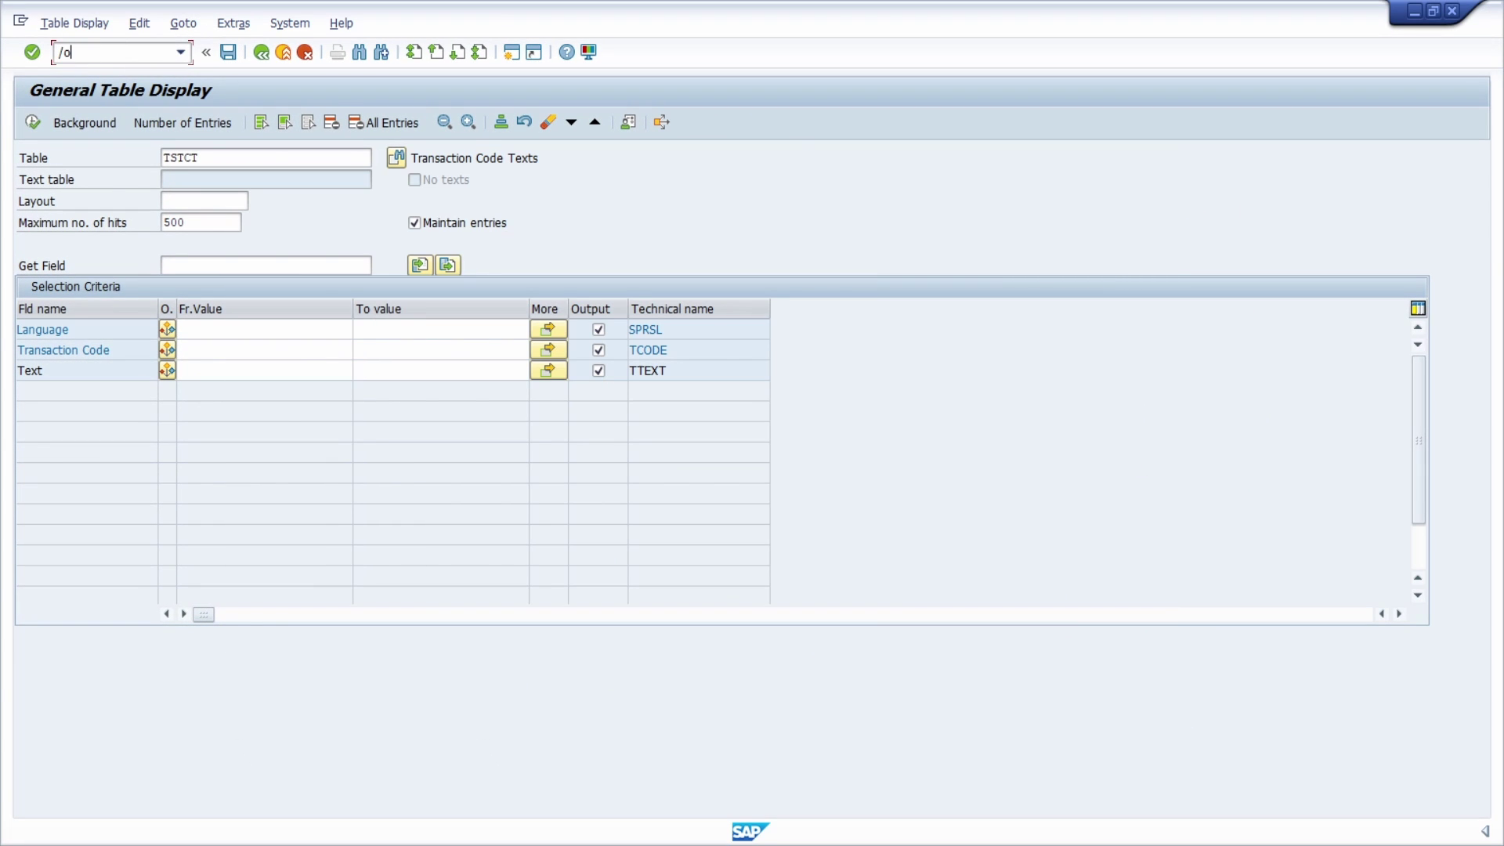
{"action": "type", "text": "se16n"}
{"action": "key", "text": "Return"}
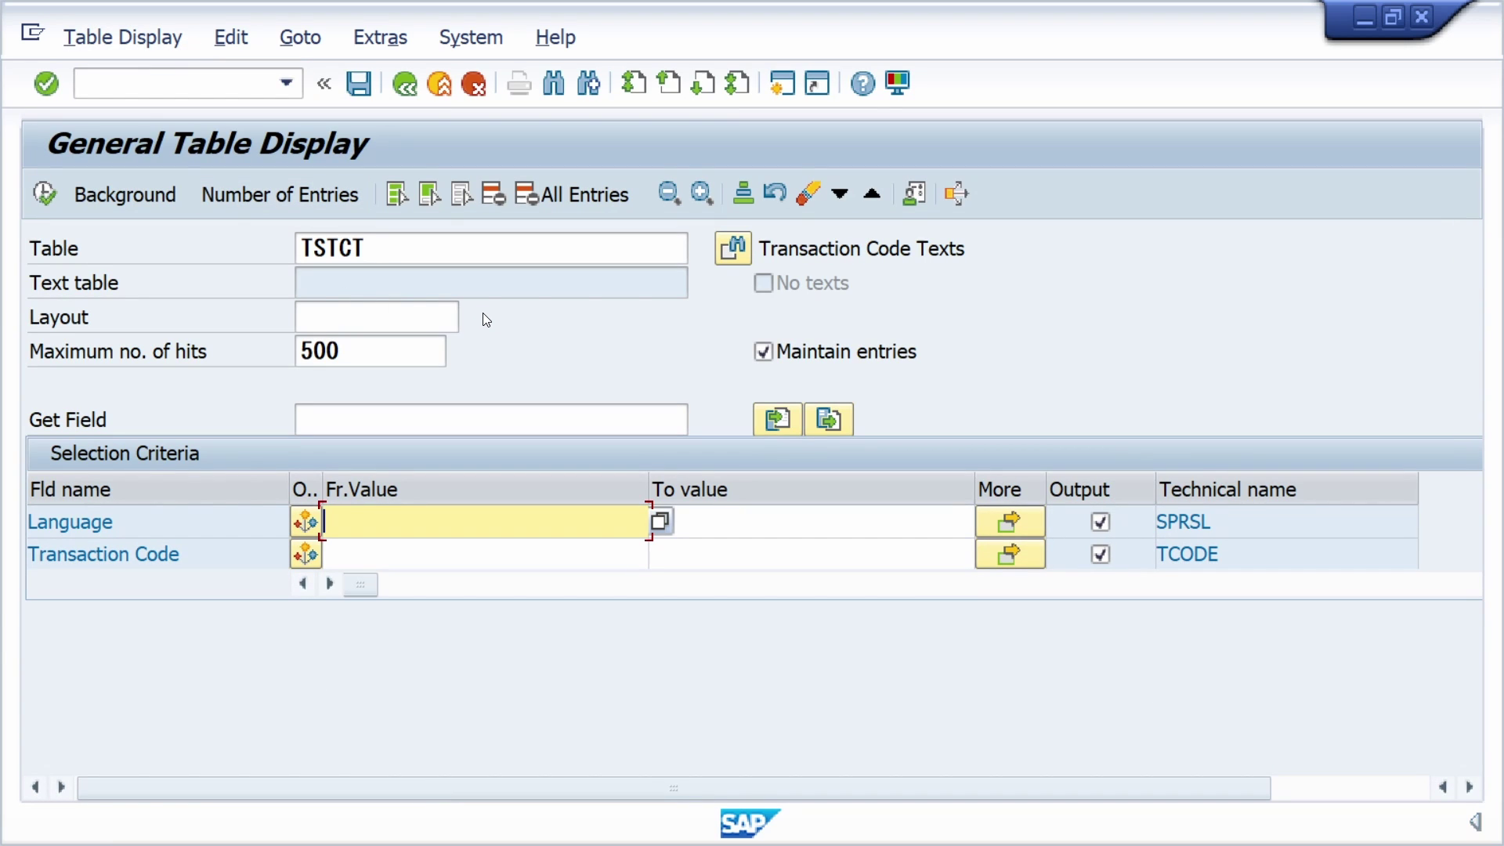
{"action": "double_click", "coordinate": [403, 248]}
{"action": "double_click", "coordinate": [405, 352]}
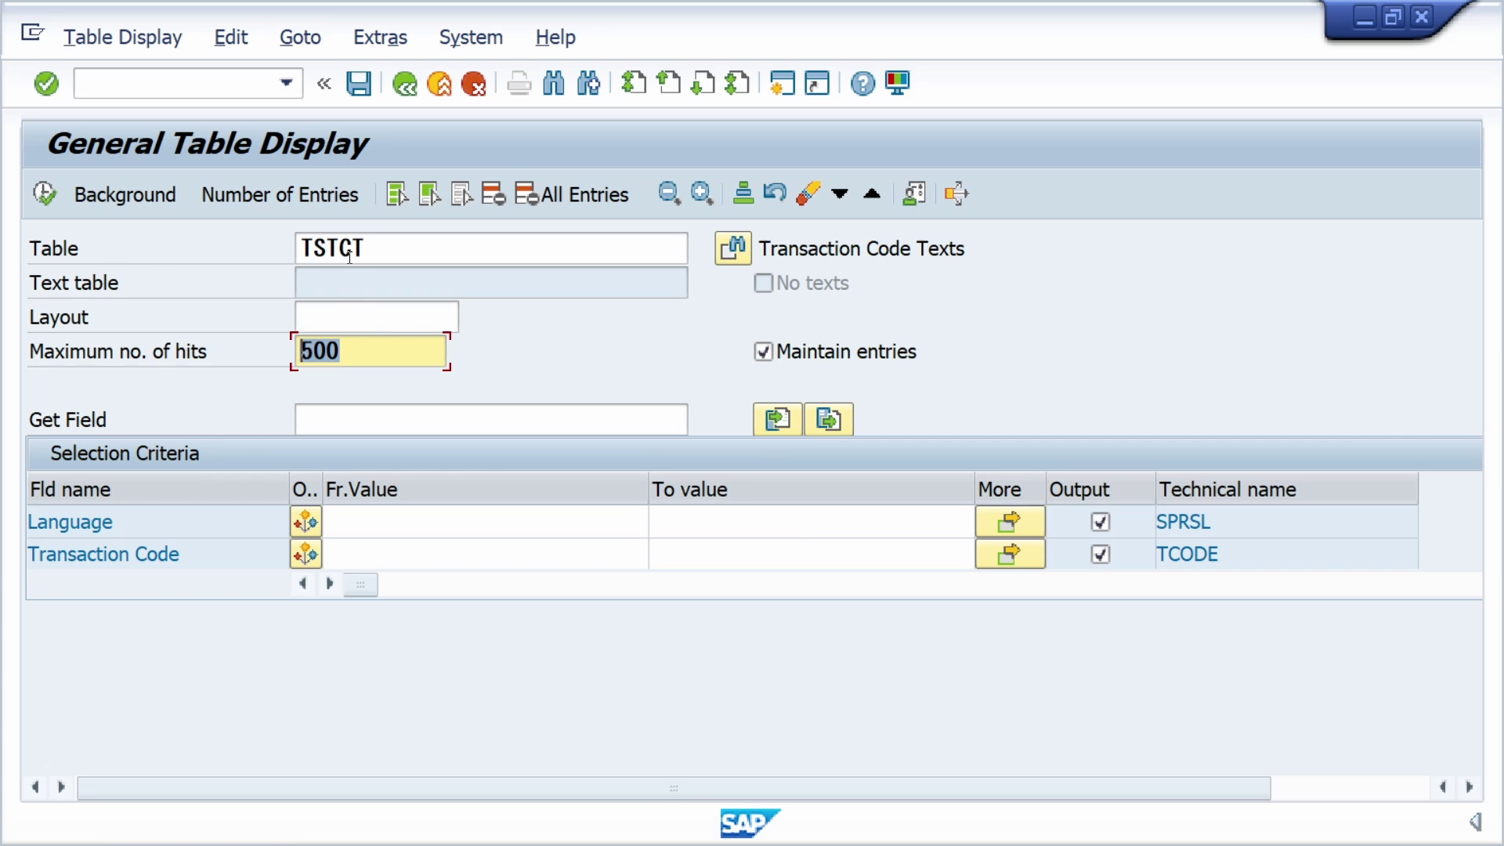
{"action": "type", "text": "500"}
{"action": "key", "text": "F8"}
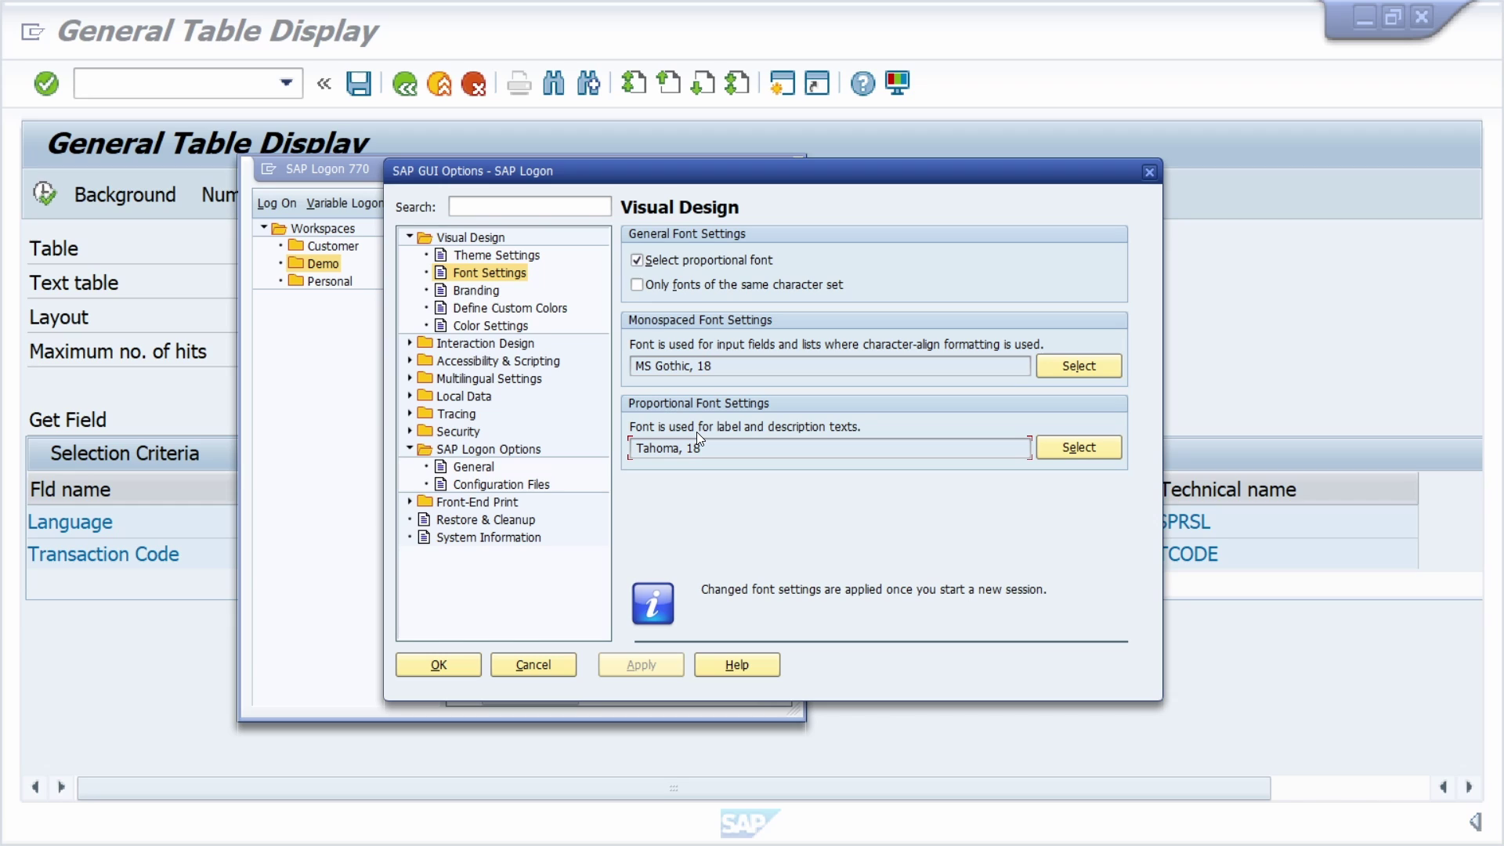
Choose Yu Gothic as the proportional label font and apply the settings
{"action": "left_click", "coordinate": [1064, 449]}
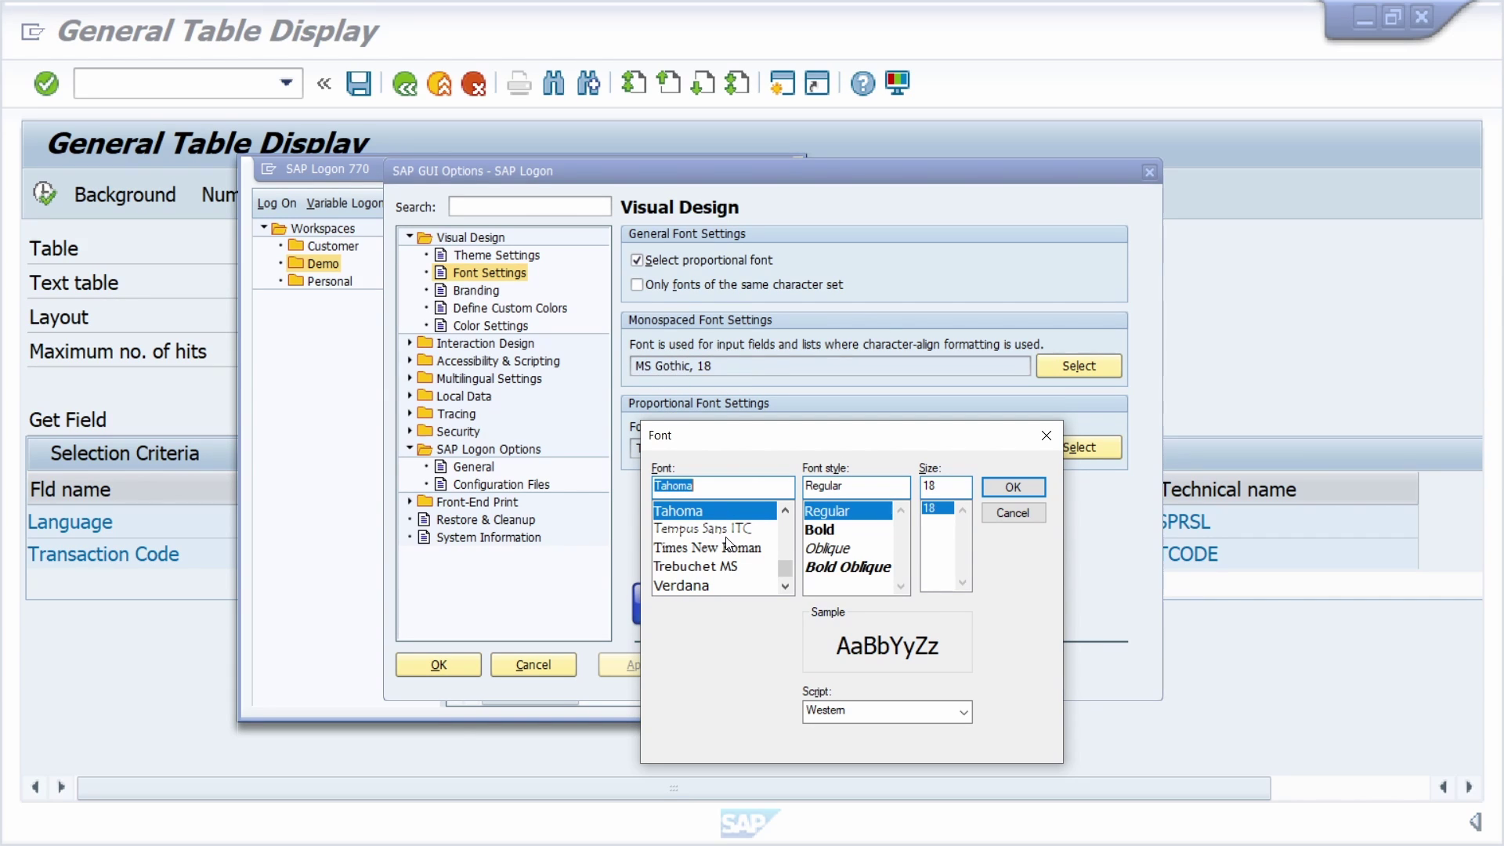
{"action": "scroll", "coordinate": [713, 553], "scroll_direction": "down", "scroll_amount": 1}
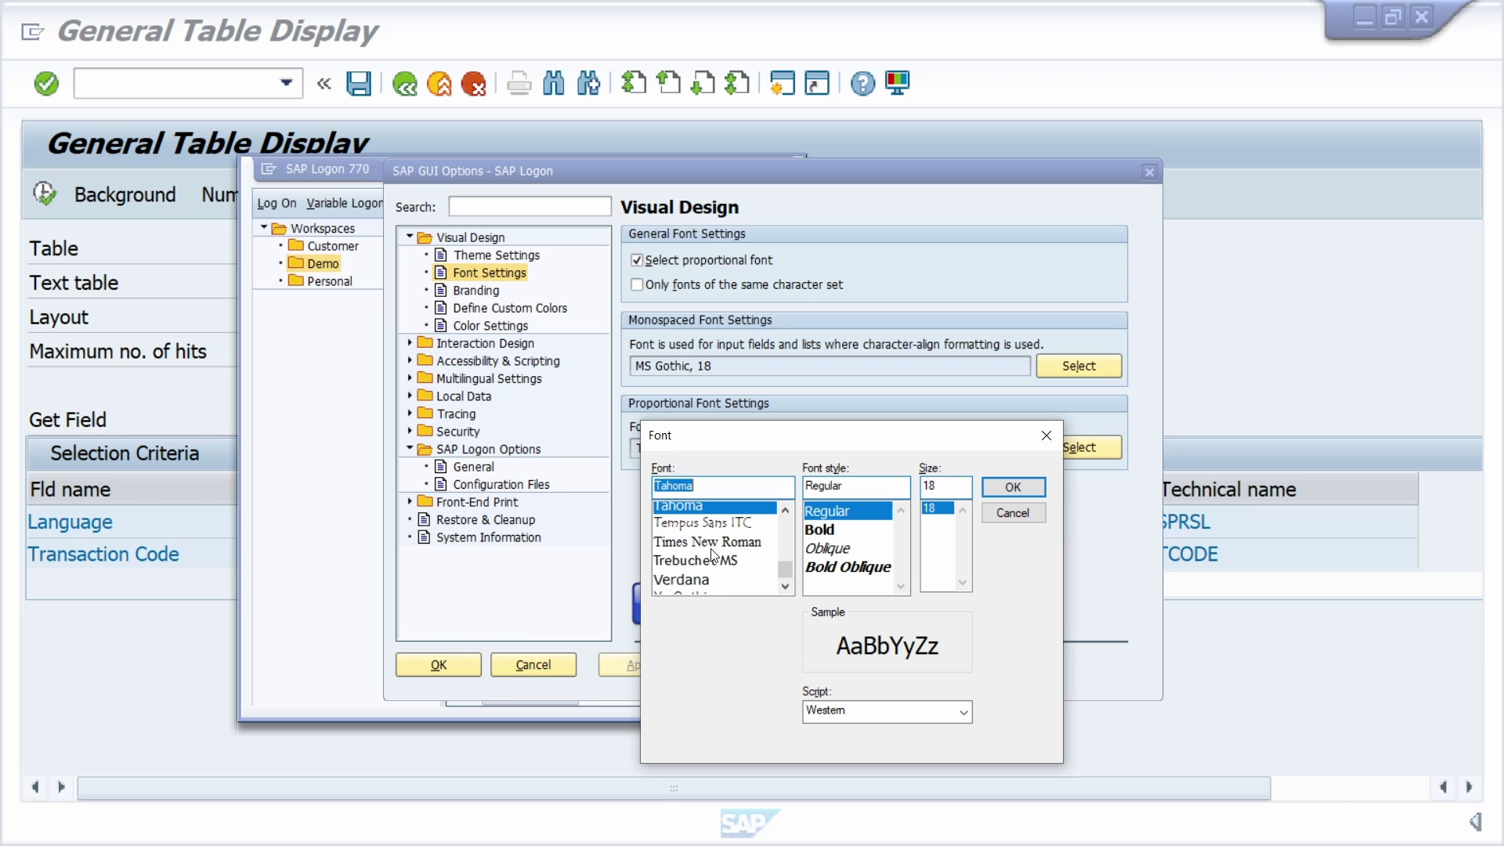
{"action": "scroll", "coordinate": [713, 556], "scroll_direction": "down", "scroll_amount": 1}
{"action": "left_click", "coordinate": [707, 569]}
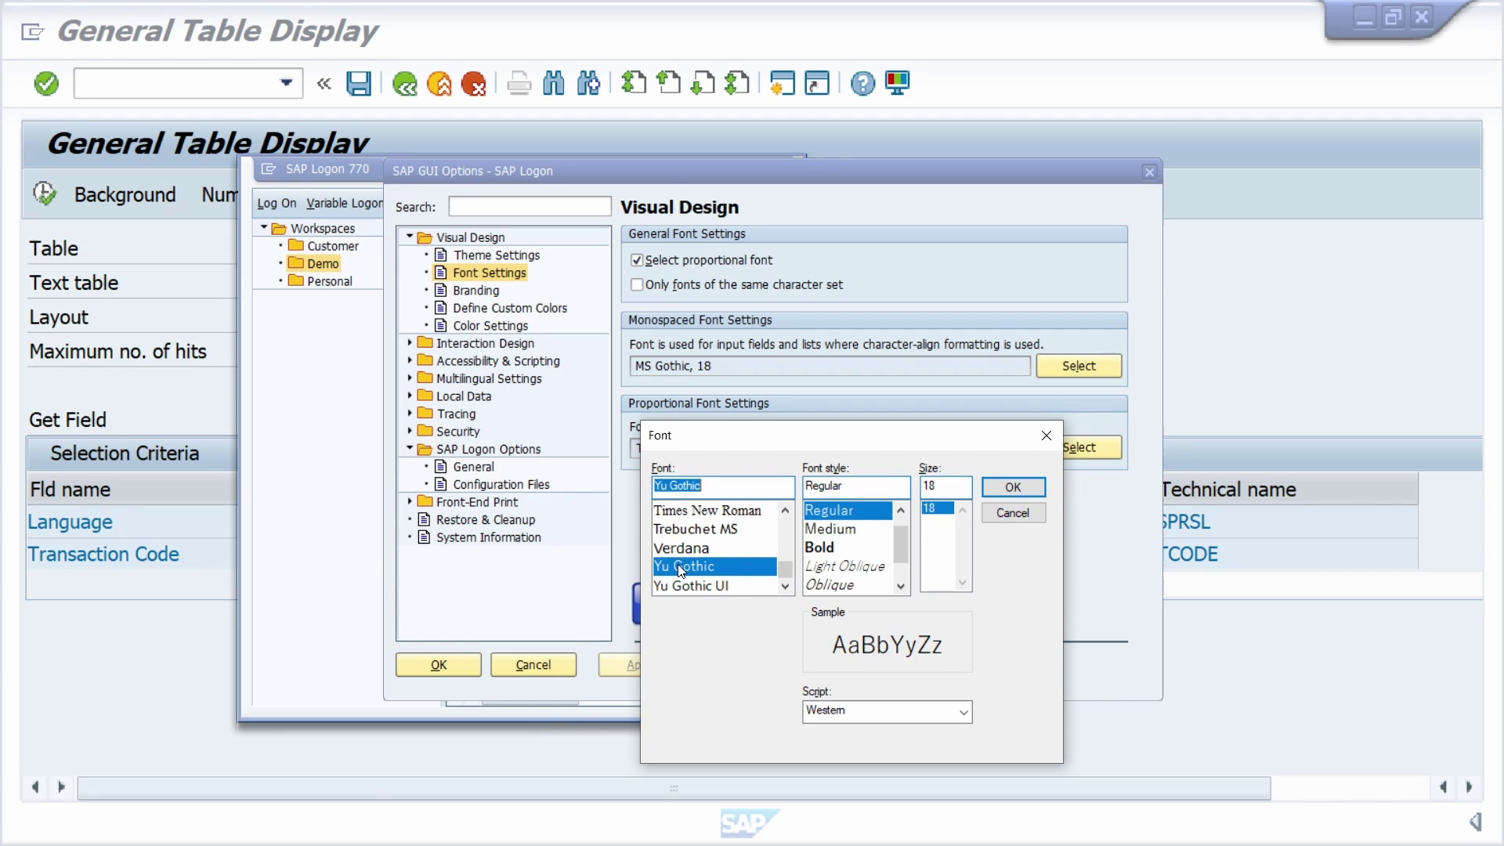
{"action": "left_click", "coordinate": [1008, 494]}
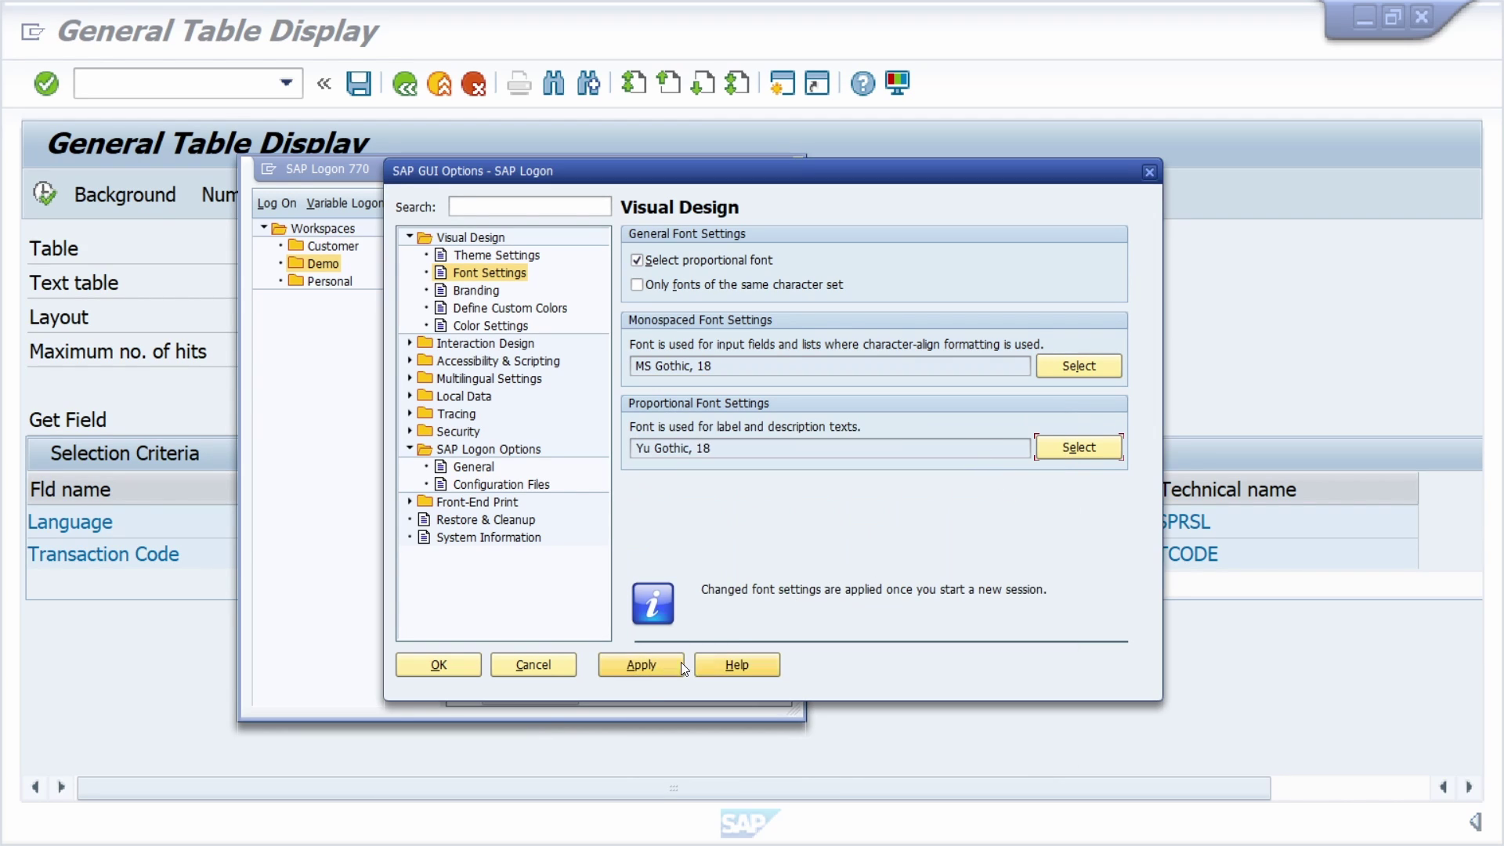
{"action": "left_click", "coordinate": [648, 669]}
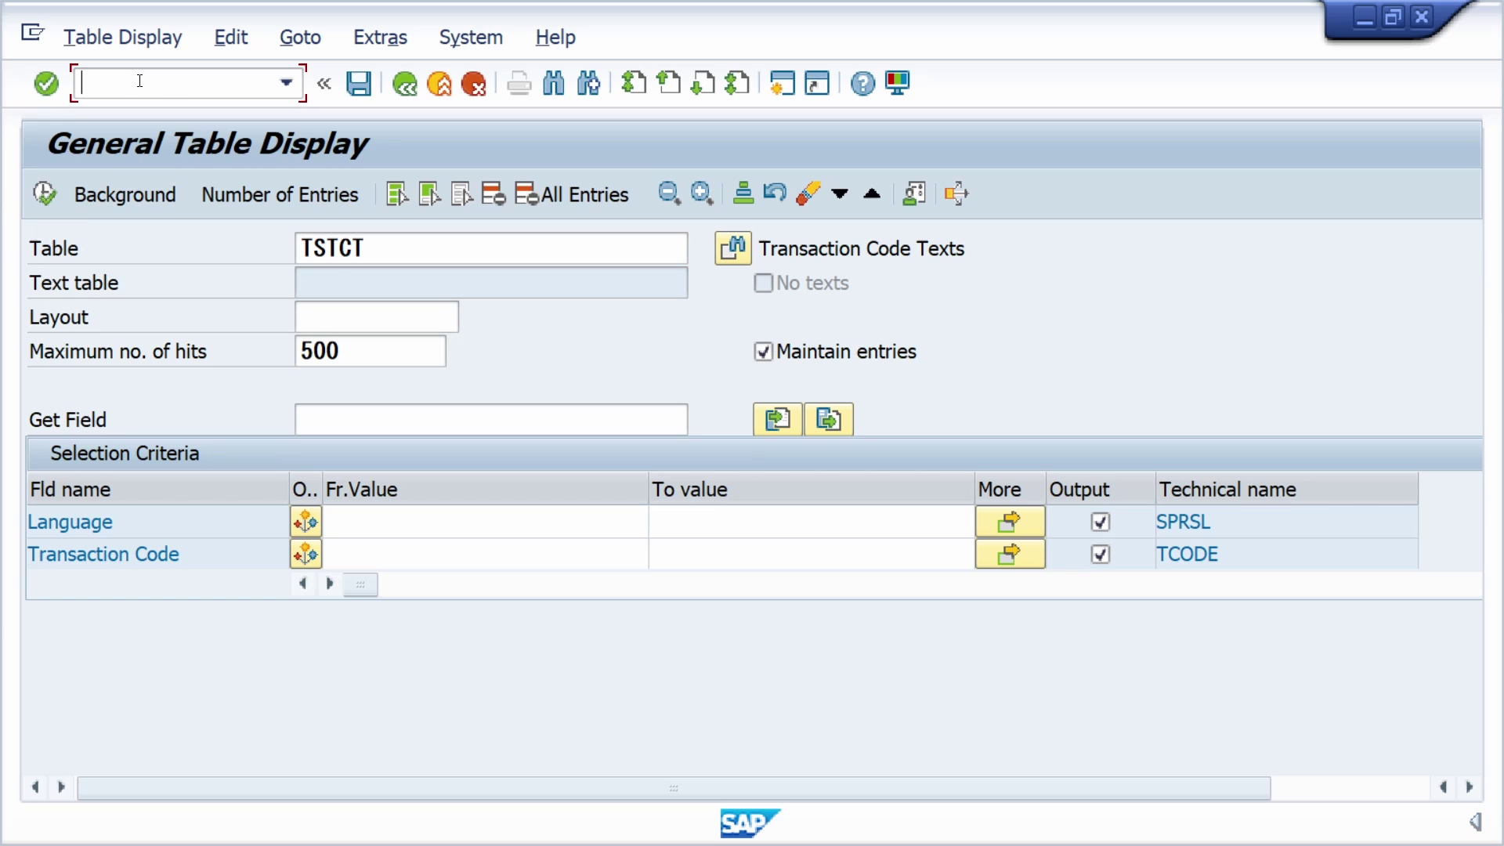
{"action": "type", "text": "/ose16n"}
Open a new SE16N session and click the selection labels to check the new fonts
{"action": "key", "text": "Return"}
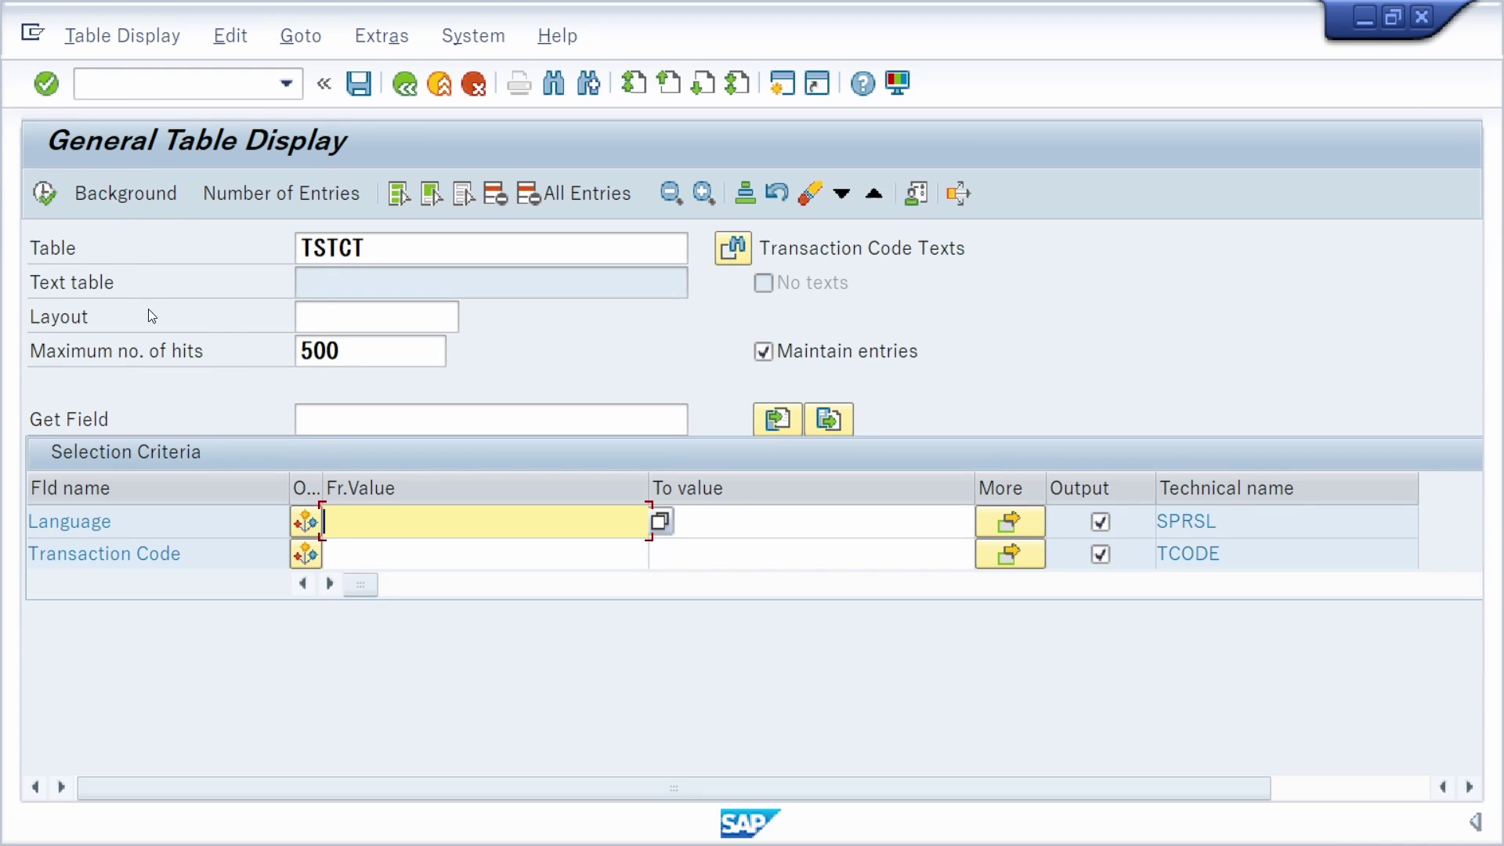
{"action": "left_click", "coordinate": [71, 250]}
{"action": "left_click", "coordinate": [70, 317]}
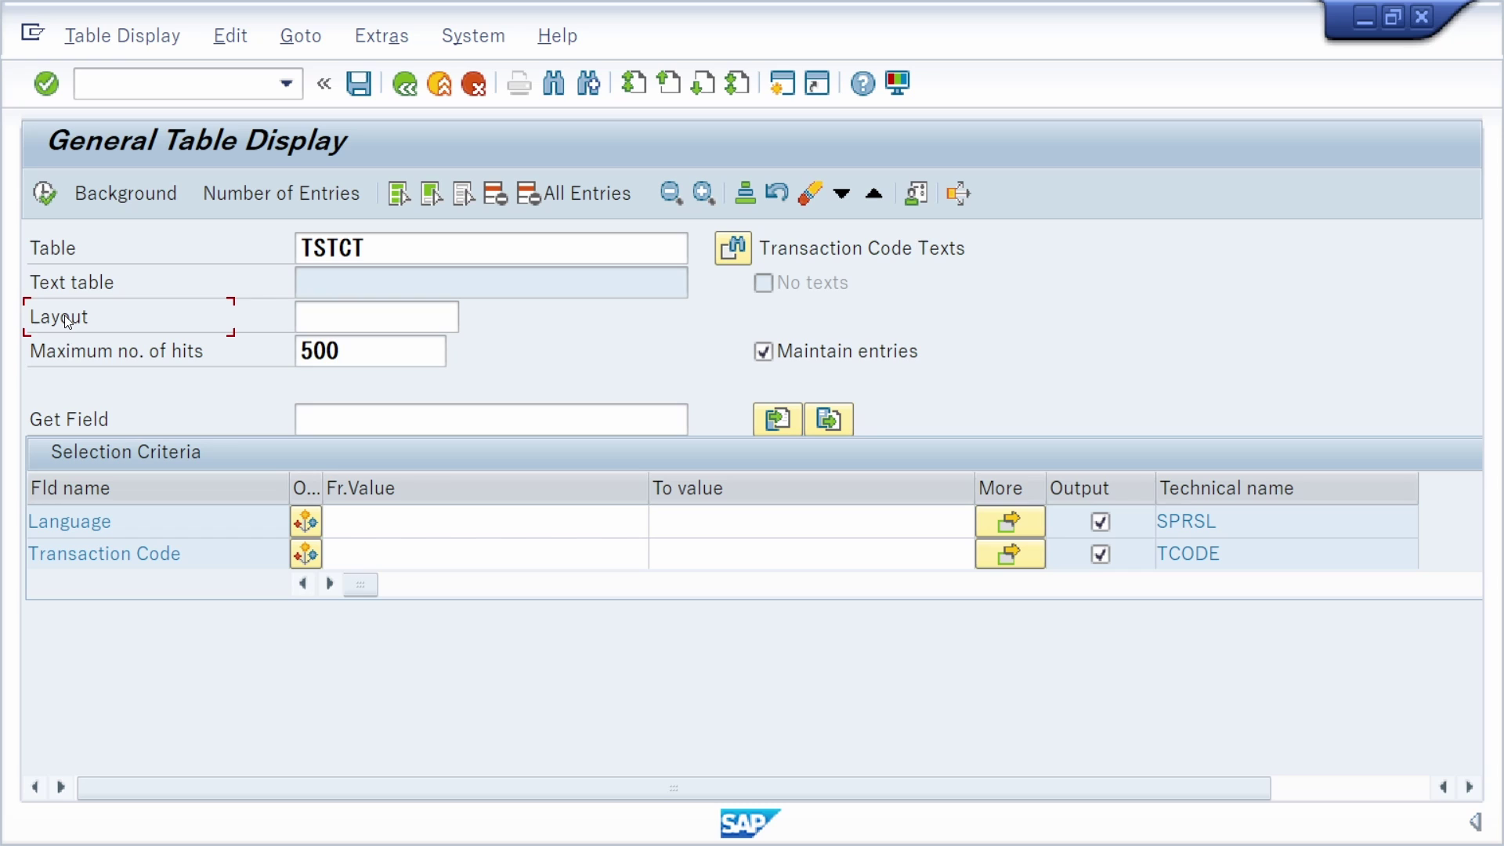
{"action": "left_click", "coordinate": [70, 348]}
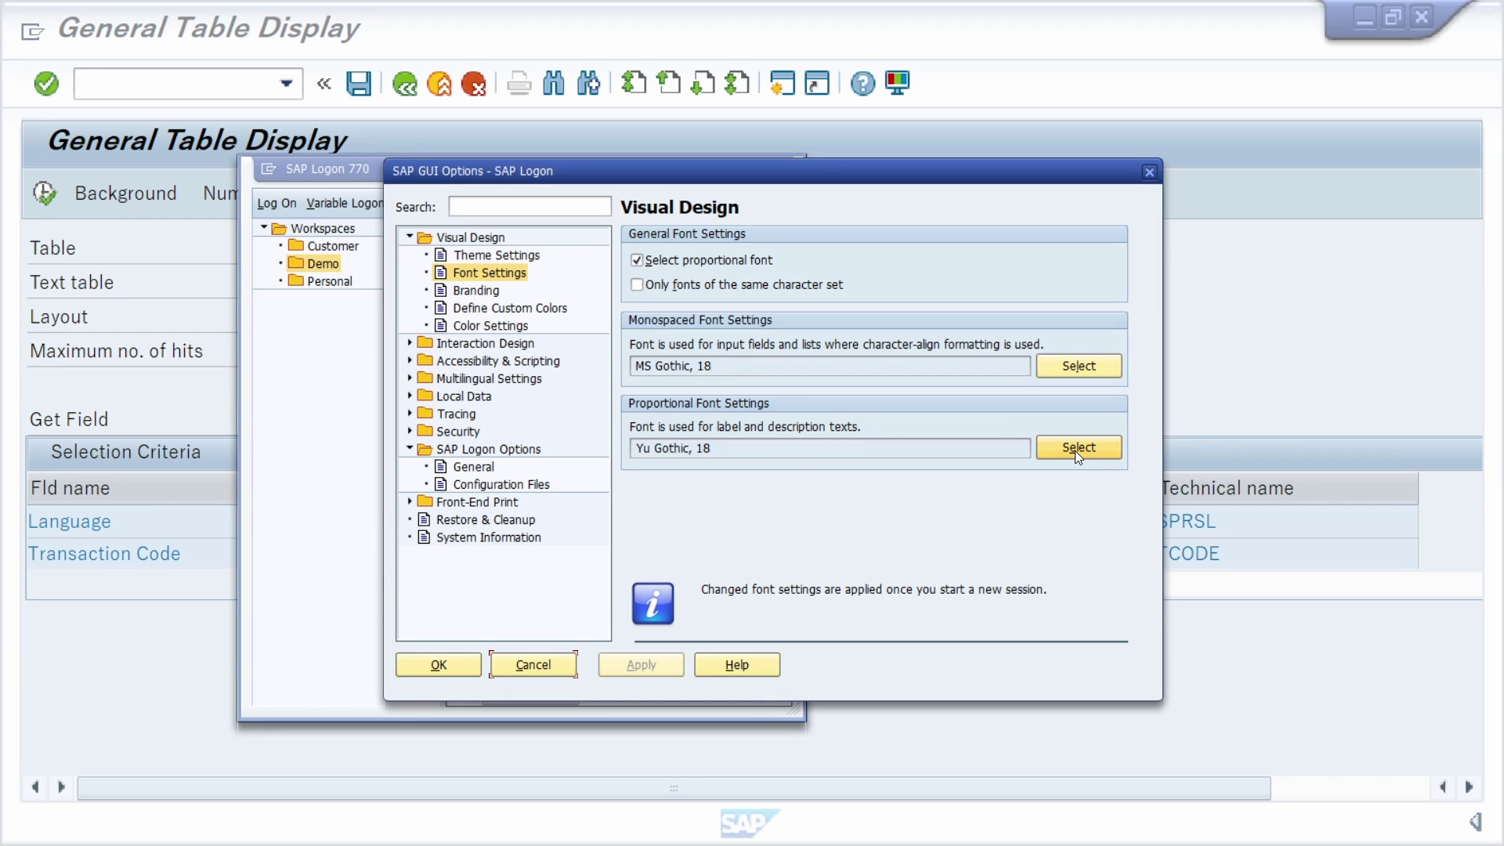
Reopen the proportional font chooser and close it, keeping Yu Gothic
{"action": "left_click", "coordinate": [1078, 448]}
{"action": "left_click_drag", "start_coordinate": [830, 272], "coordinate": [843, 371]}
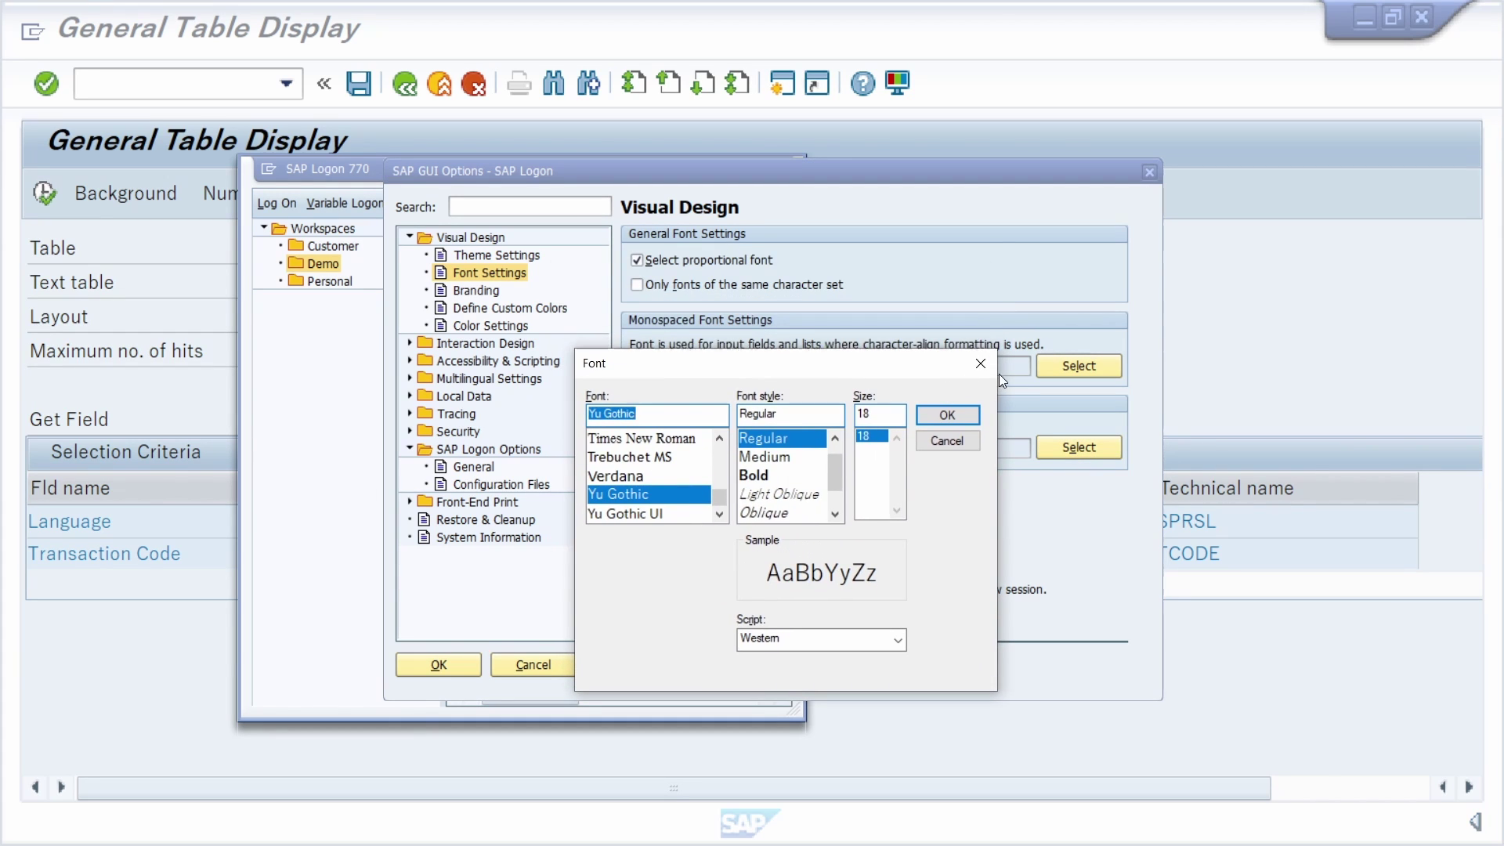
{"action": "left_click", "coordinate": [981, 365]}
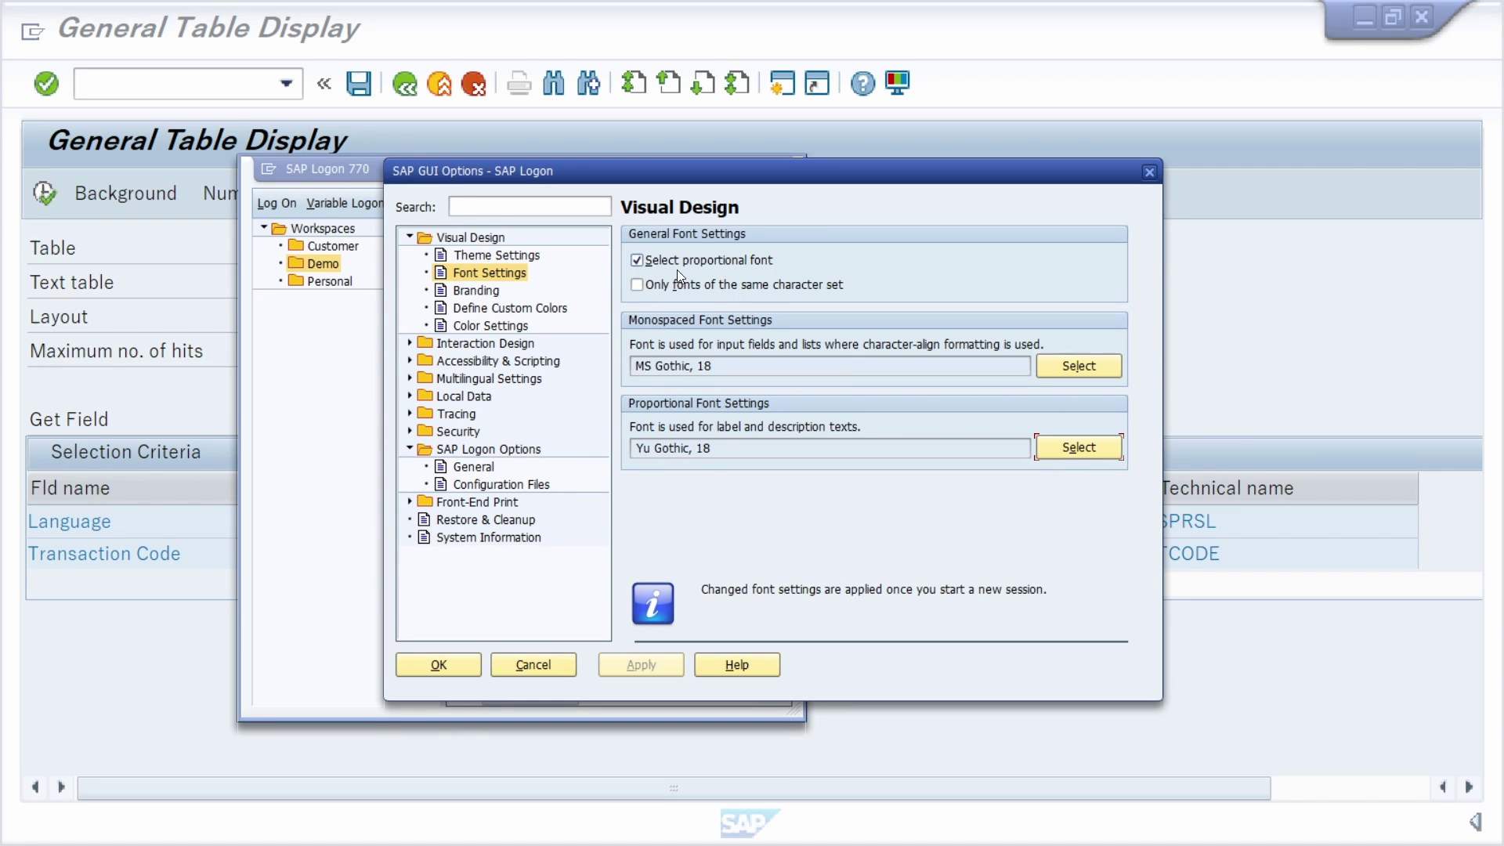
Disable the separate proportional font and show the available themes under Theme Settings
{"action": "left_click", "coordinate": [639, 260]}
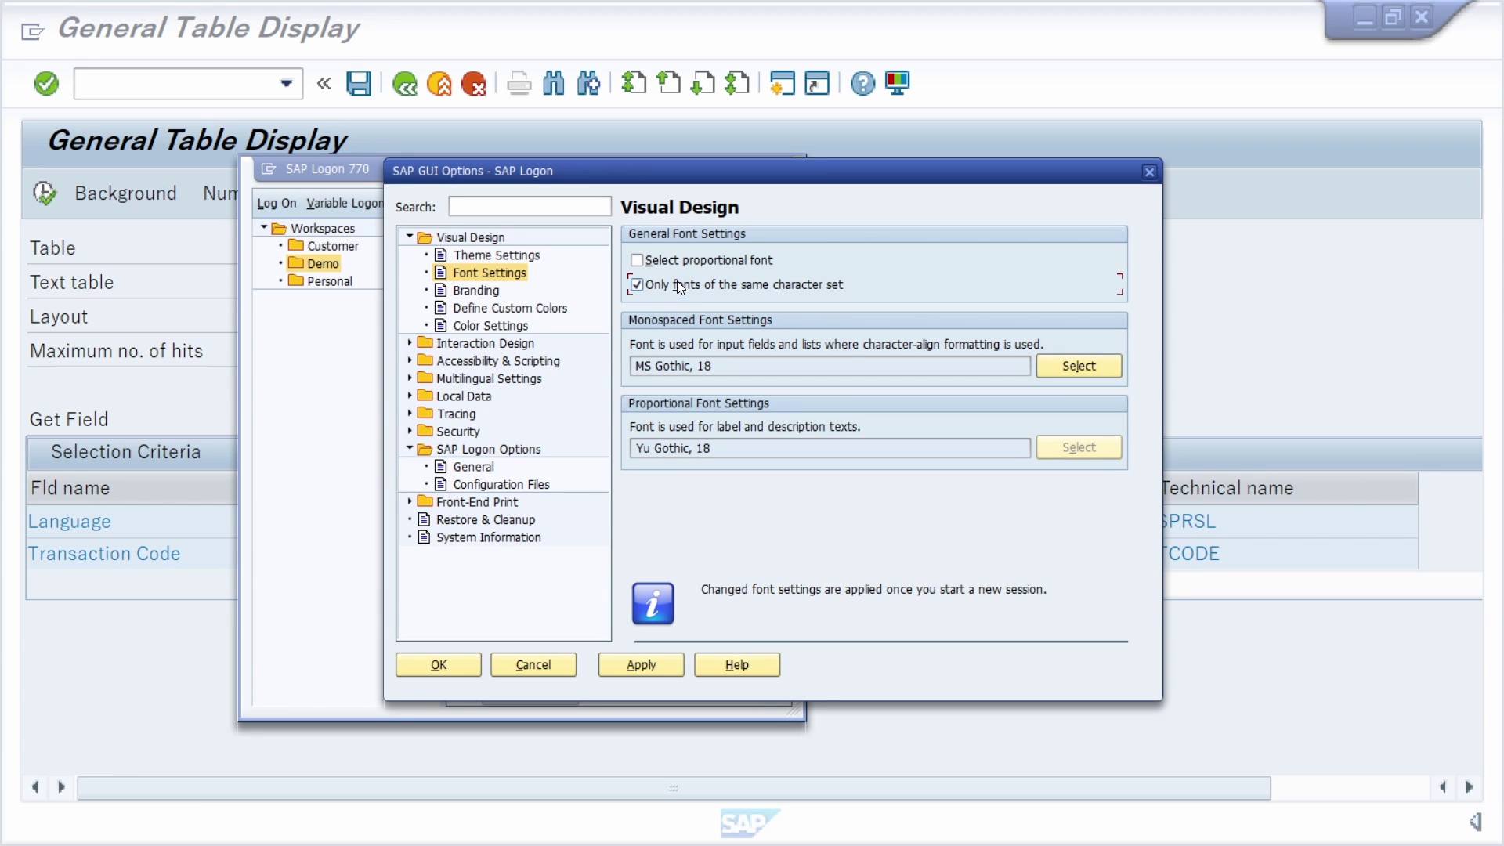
{"action": "left_click", "coordinate": [505, 255]}
{"action": "left_click", "coordinate": [864, 270]}
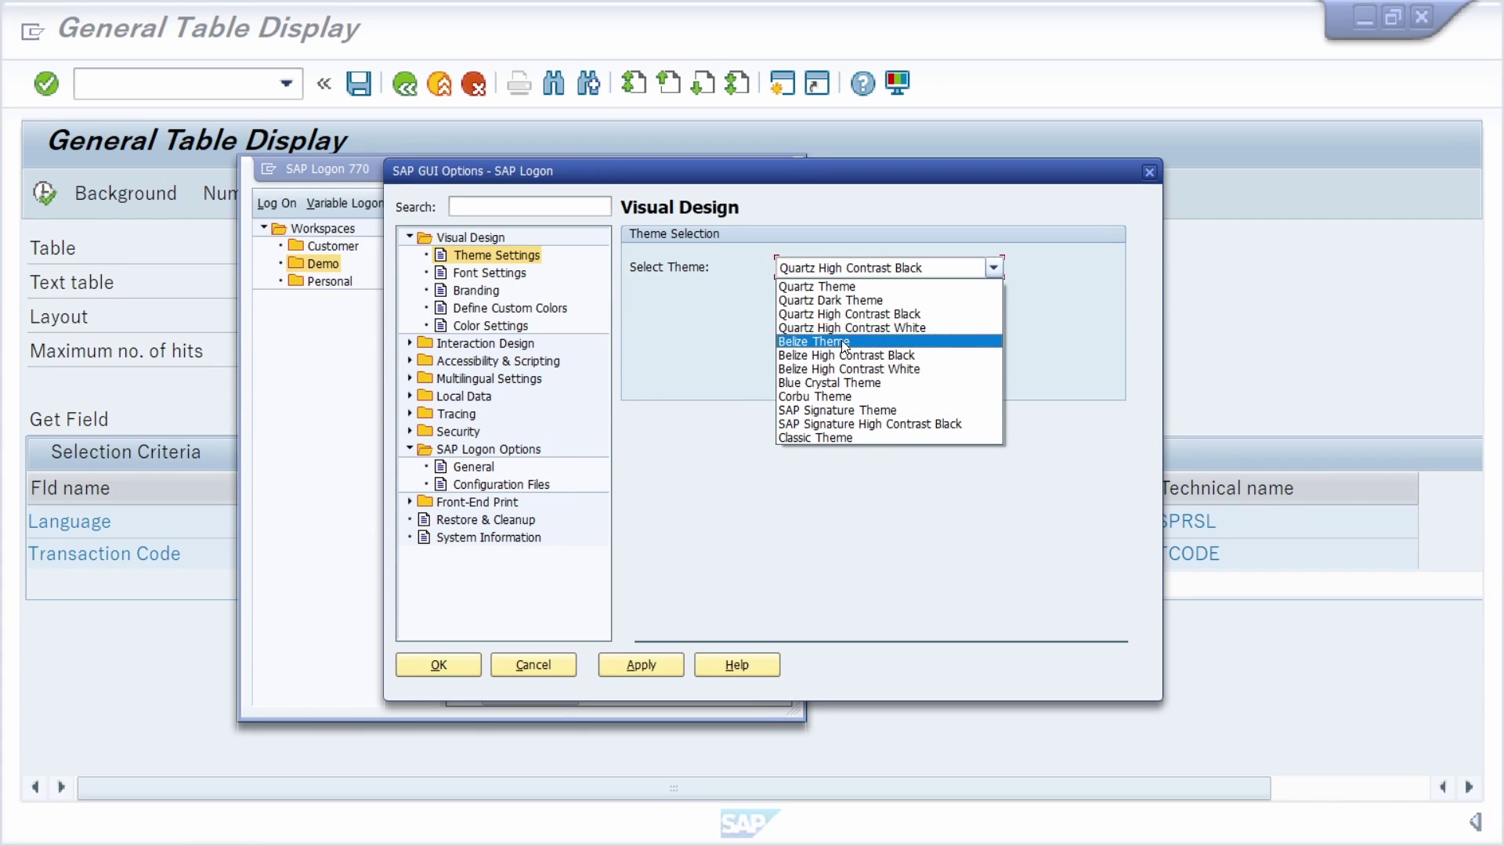
Apply Quartz Theme, confirm the options, and close the SAP Logon 770 window
{"action": "left_click", "coordinate": [820, 289]}
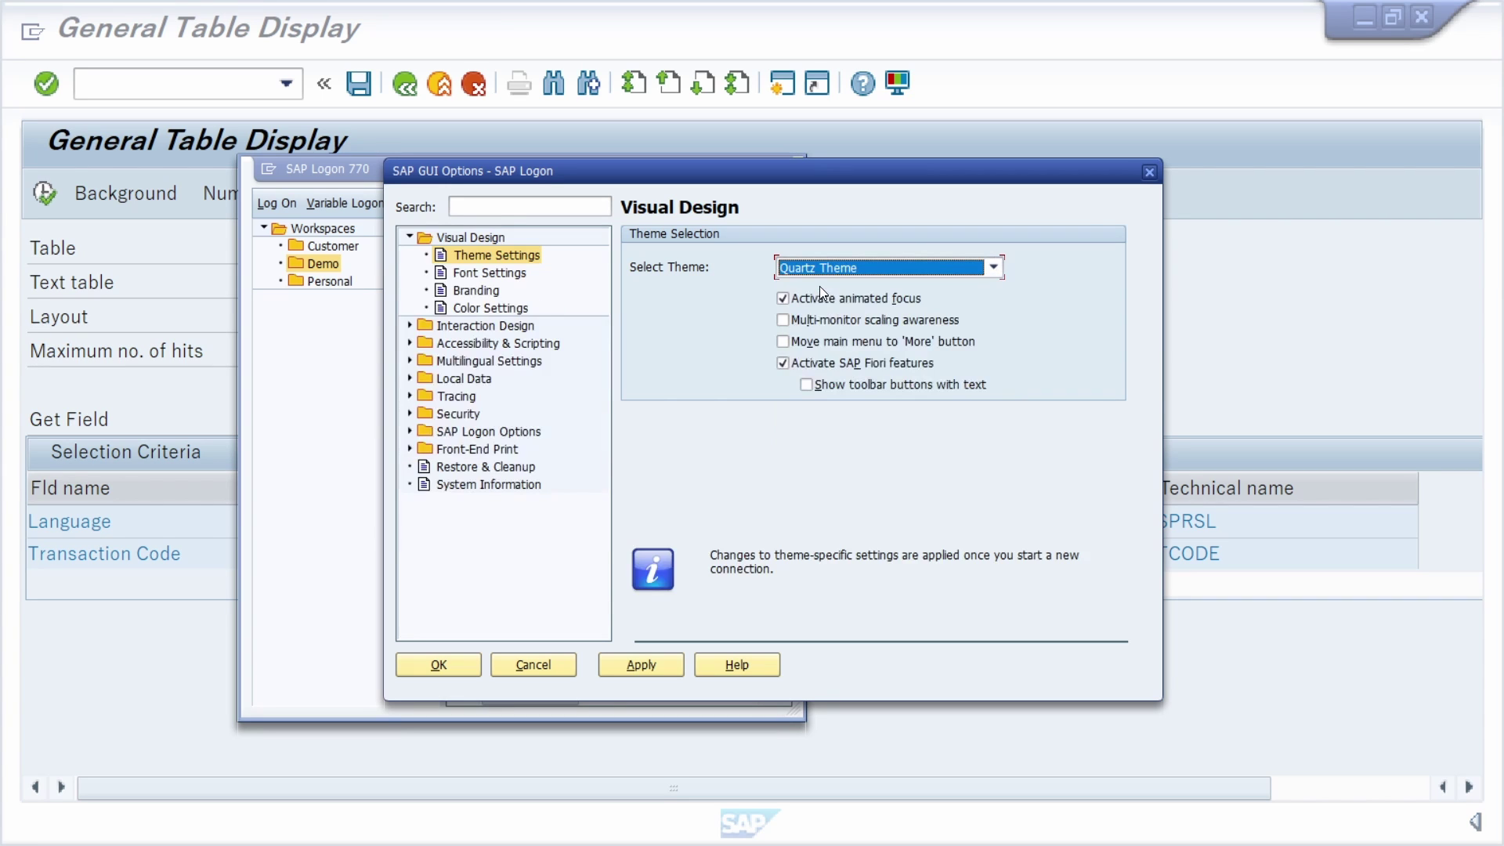
{"action": "left_click", "coordinate": [649, 666]}
{"action": "left_click", "coordinate": [409, 665]}
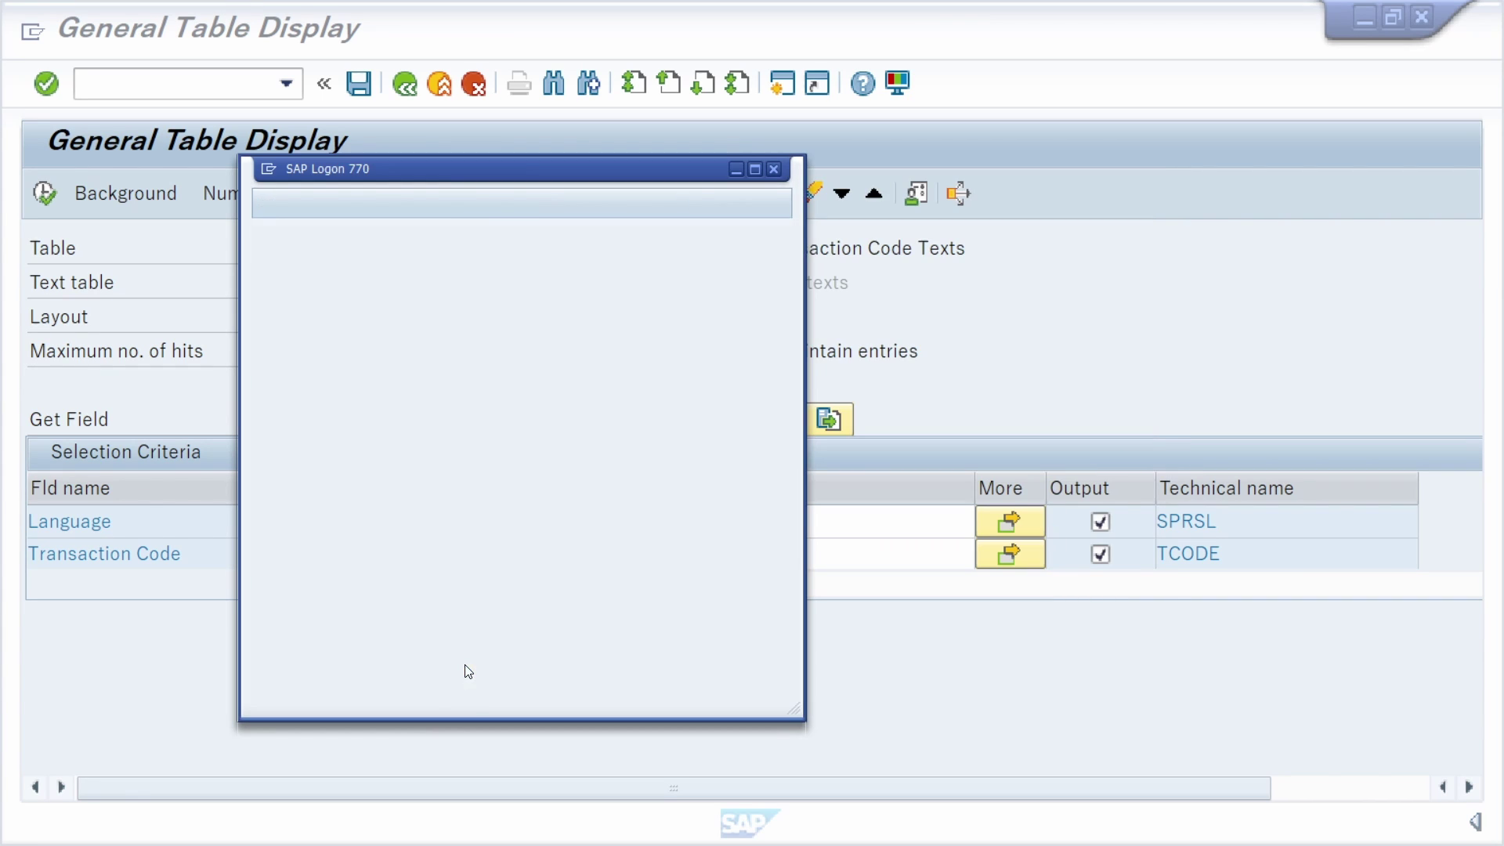
{"action": "left_click", "coordinate": [774, 169]}
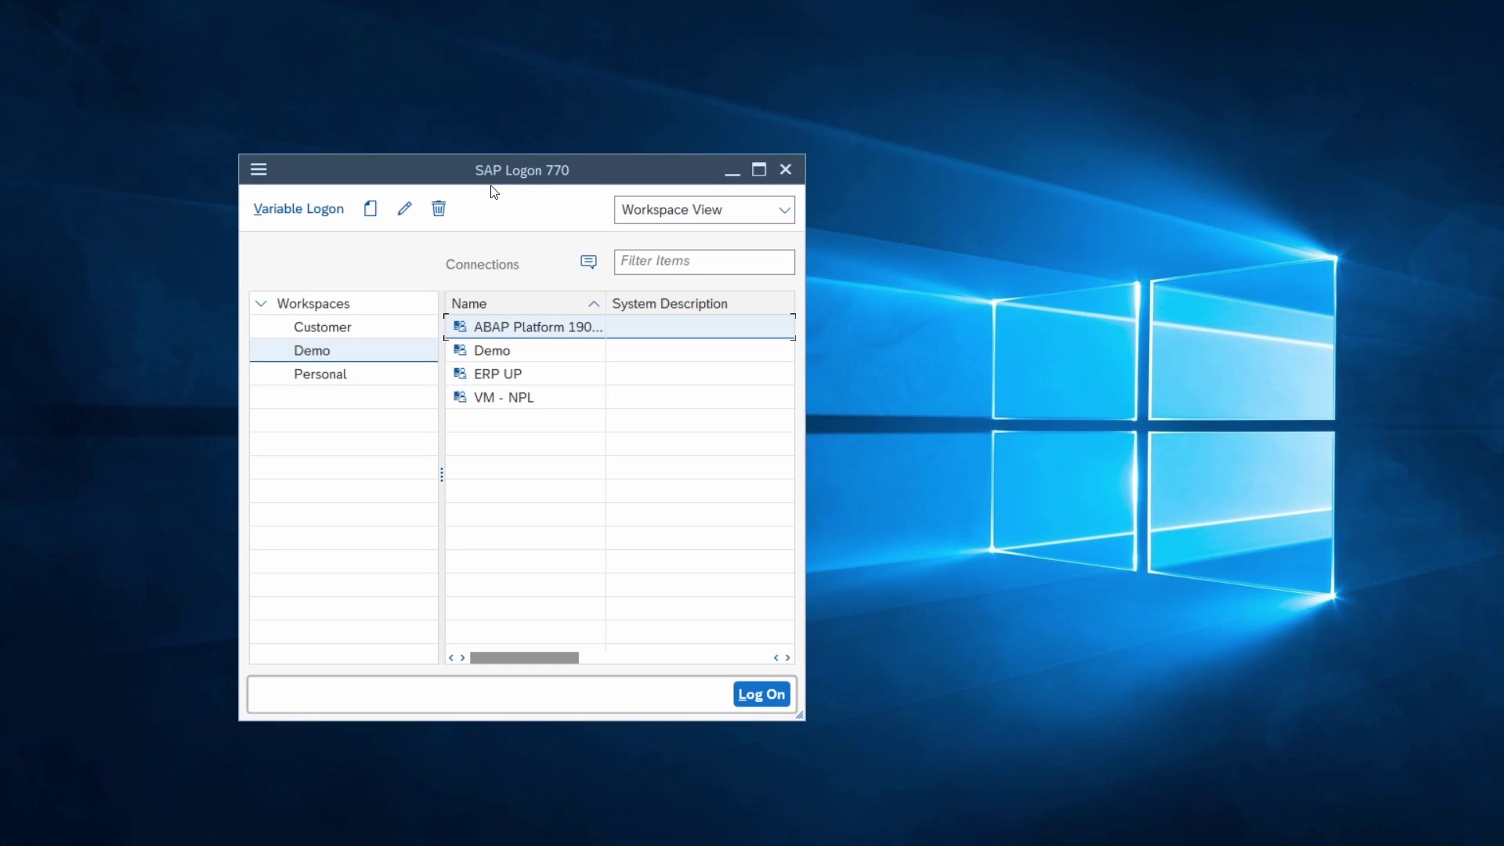
Reopen SAP GUI Options and re-enable default Fiori theme fonts, 72 Monospace and 72
{"action": "left_click", "coordinate": [261, 171]}
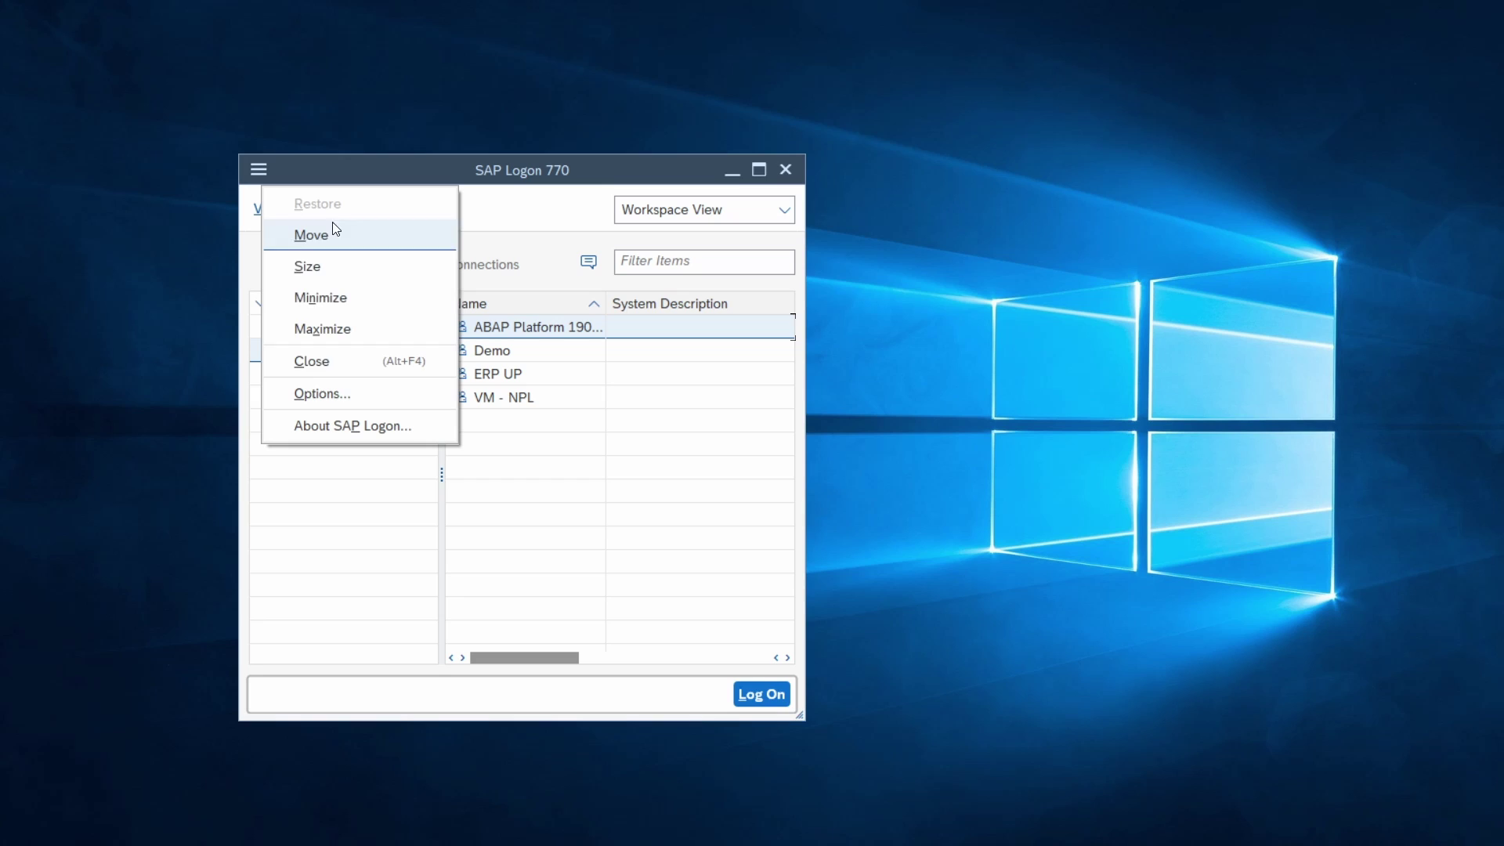
{"action": "left_click", "coordinate": [350, 388]}
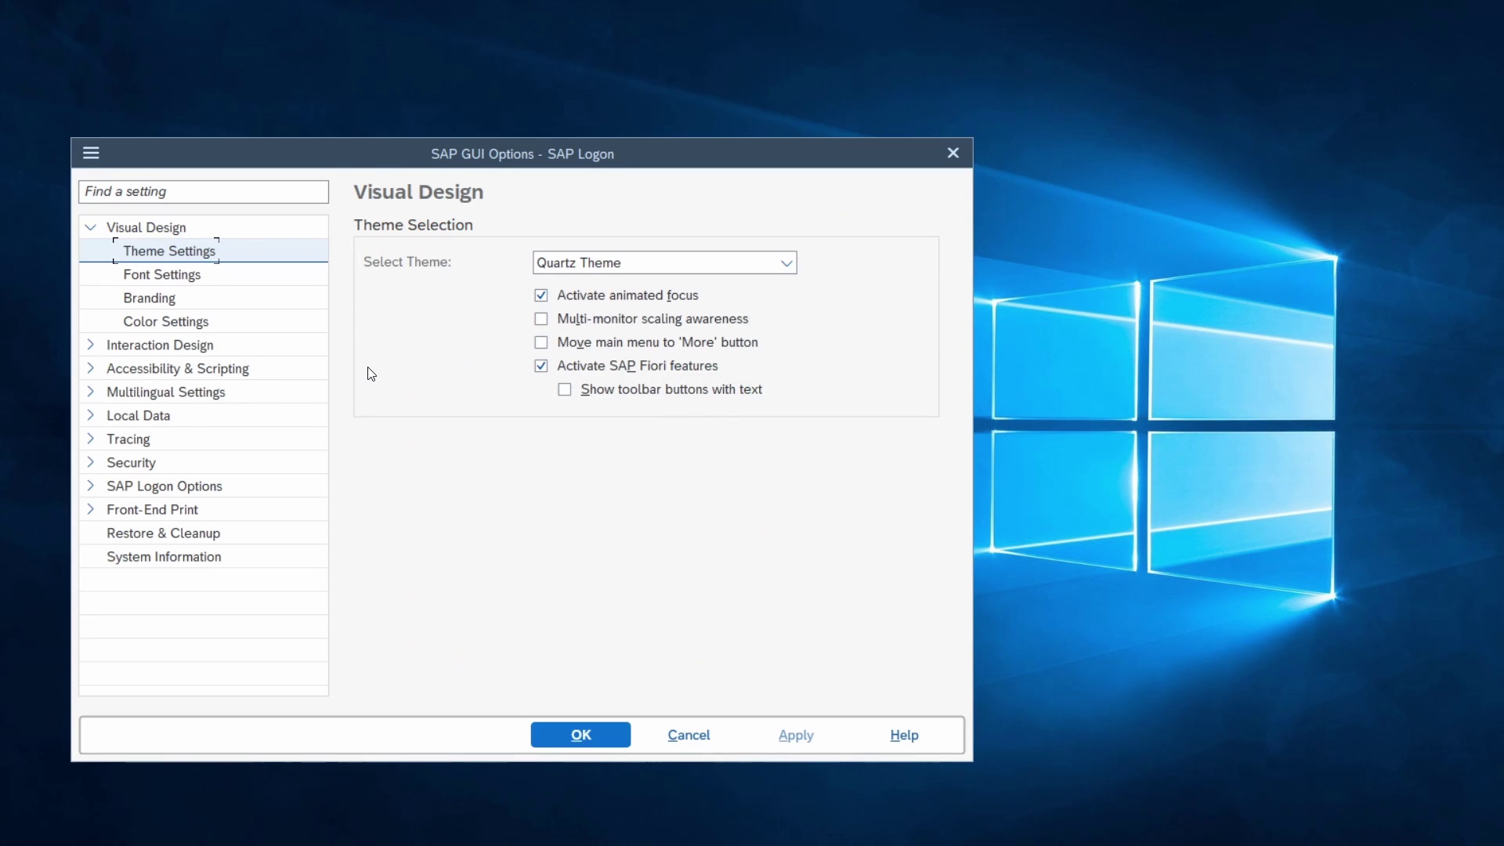
{"action": "left_click", "coordinate": [180, 283]}
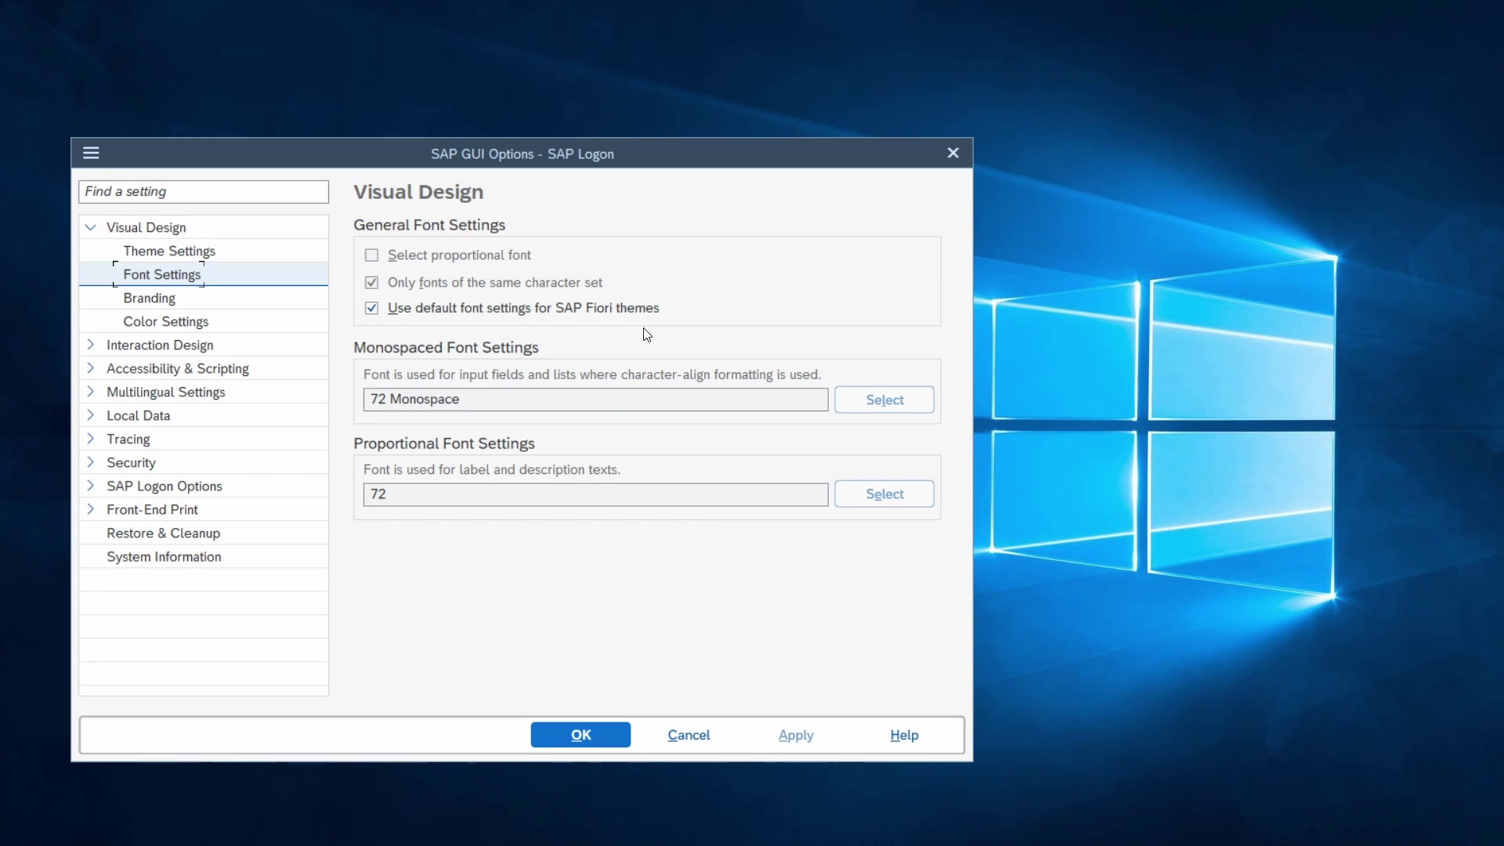
{"action": "left_click", "coordinate": [392, 307]}
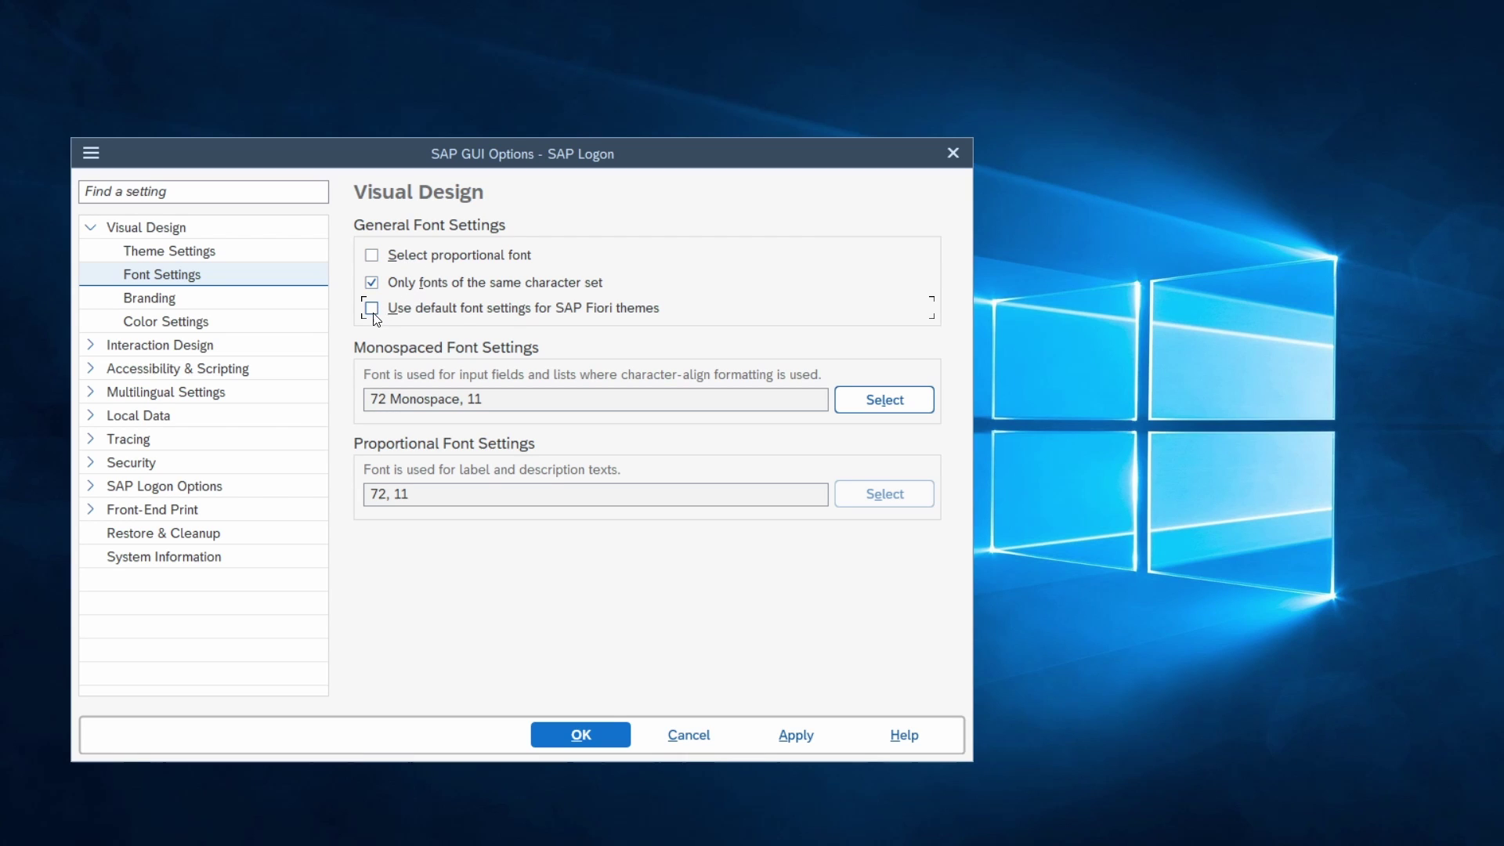
{"action": "left_click", "coordinate": [424, 310]}
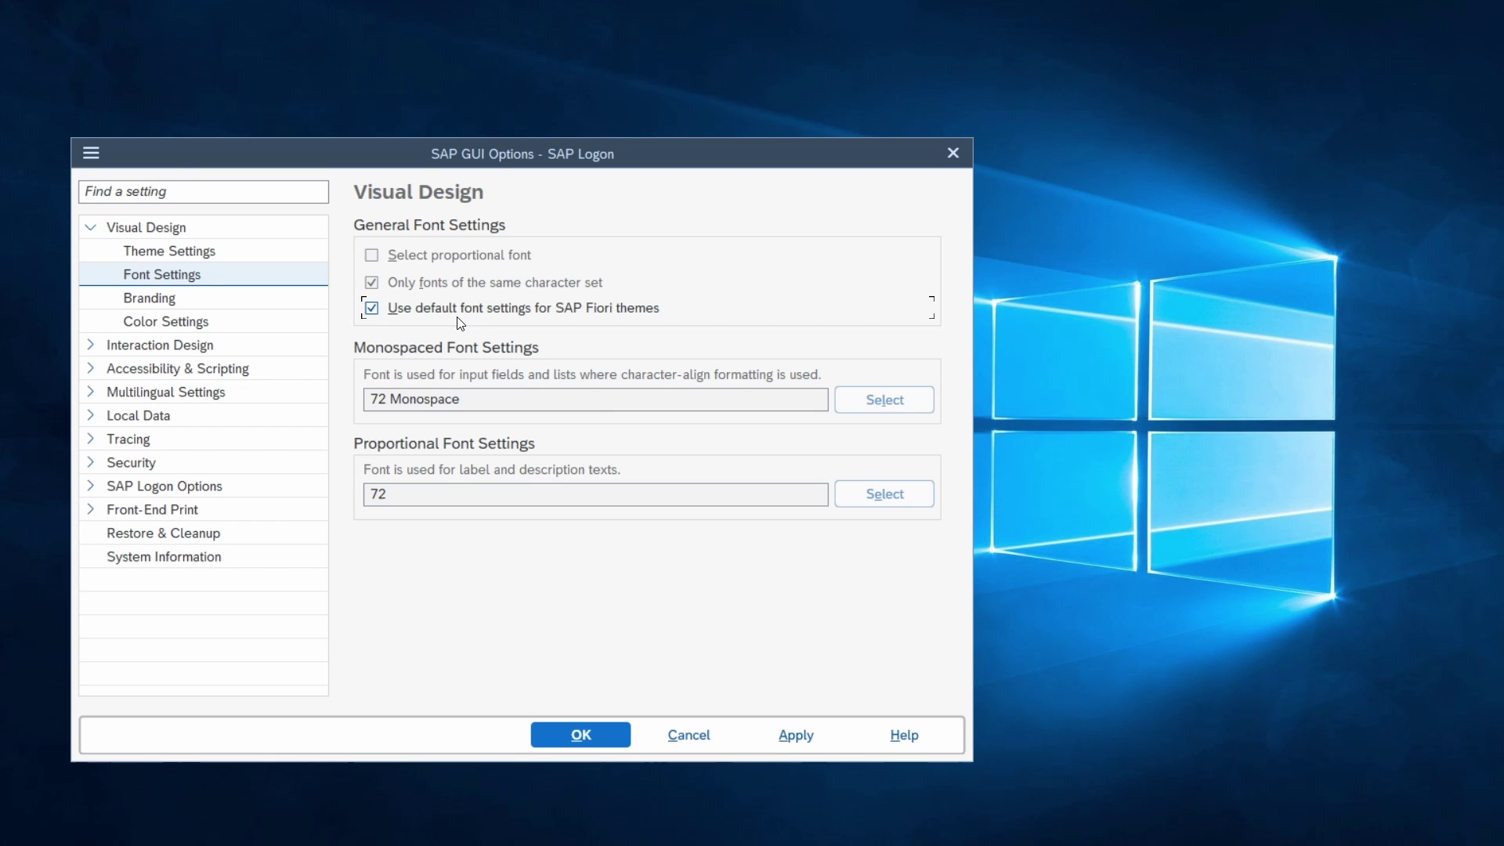
Select SAP Signature Theme from the Theme Settings theme list
{"action": "left_click", "coordinate": [174, 253]}
{"action": "left_click", "coordinate": [647, 263]}
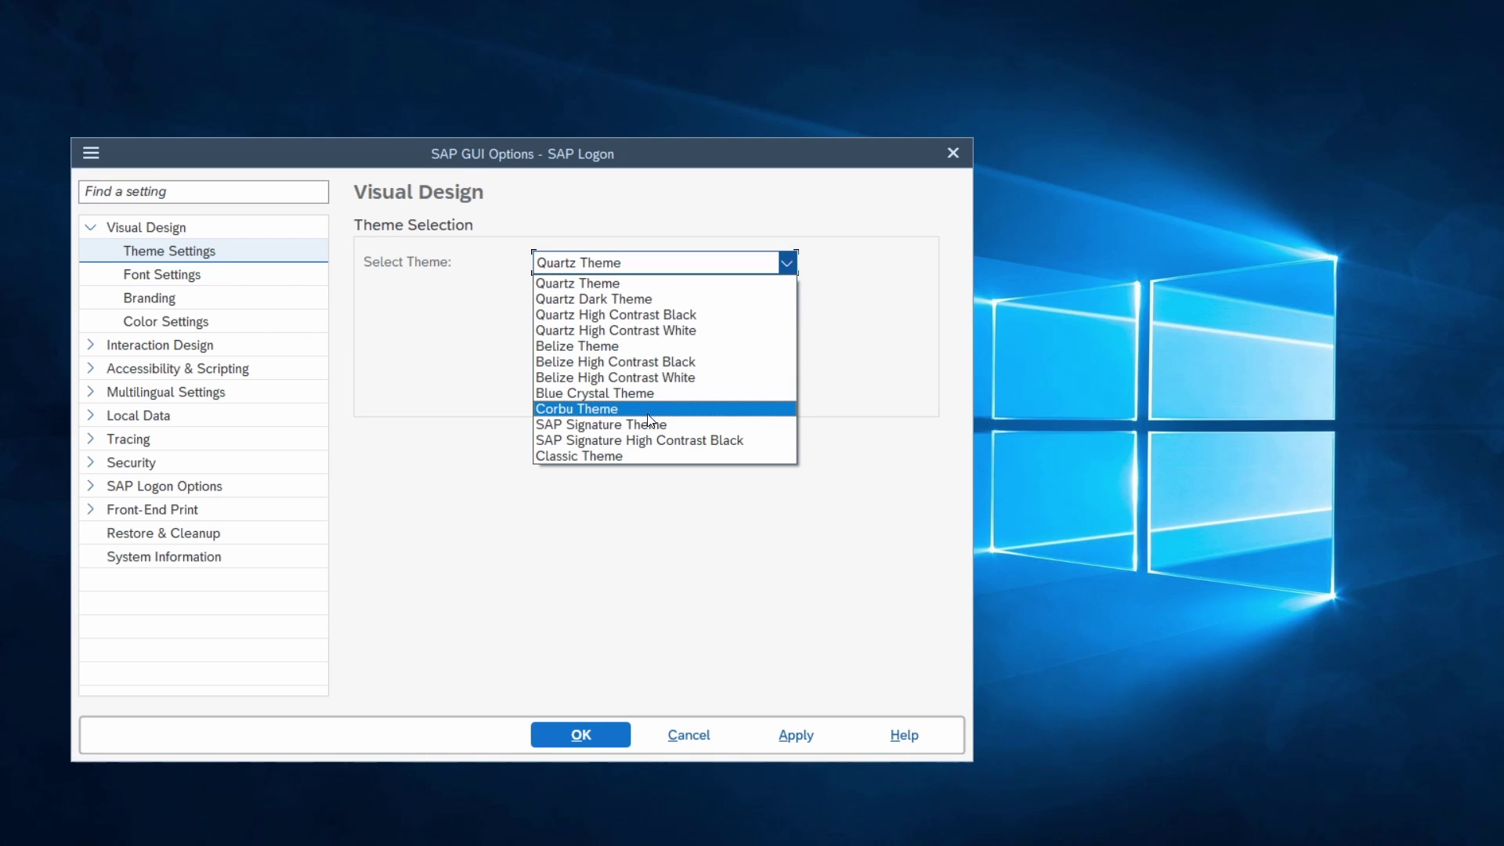
{"action": "left_click", "coordinate": [620, 424]}
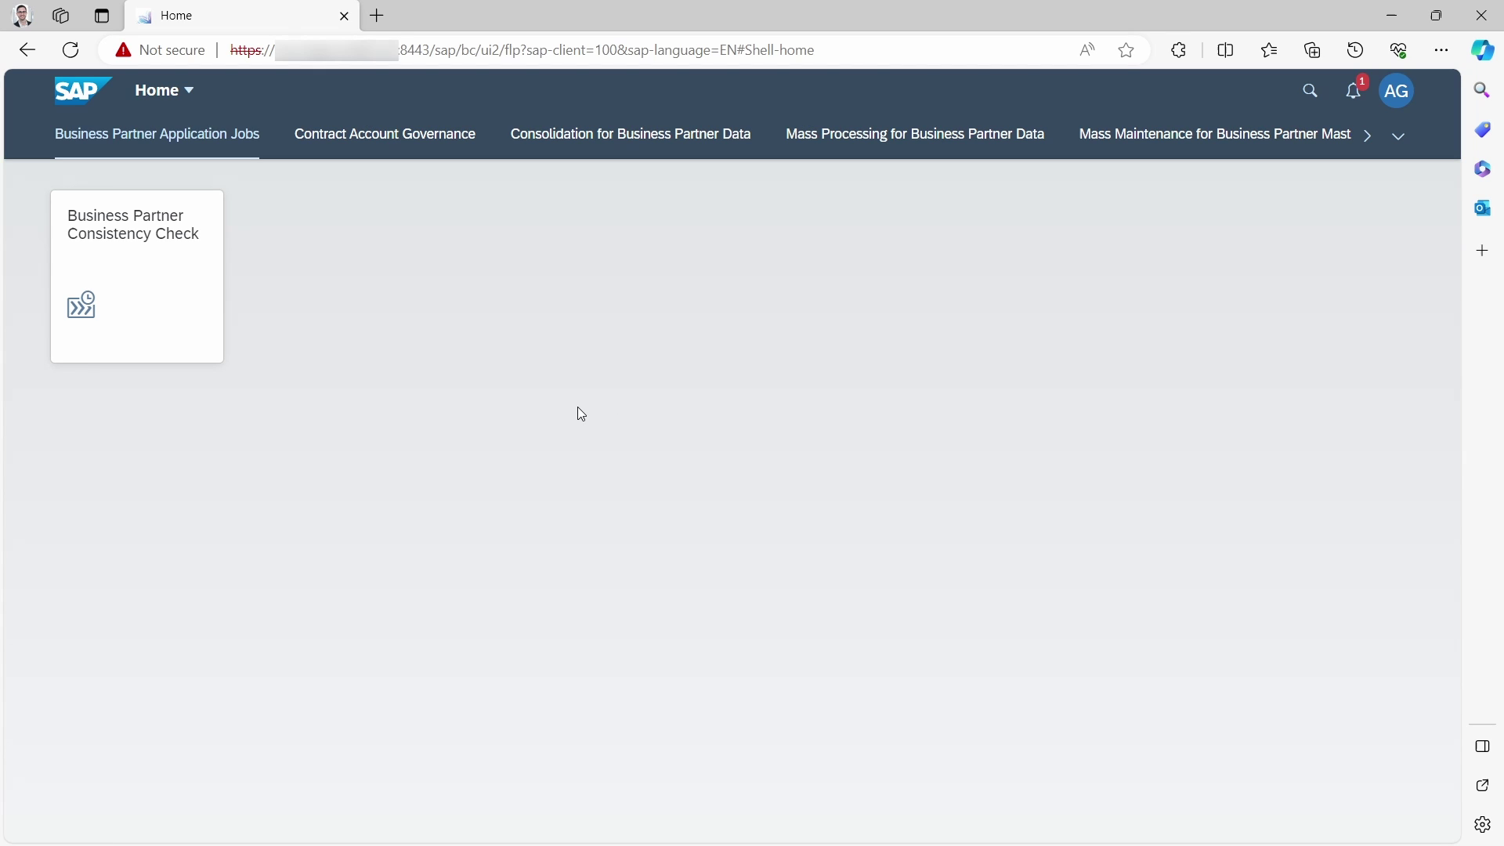
{"action": "scroll", "coordinate": [577, 409], "scroll_direction": "up", "scroll_amount": 6, "text": "ctrl"}
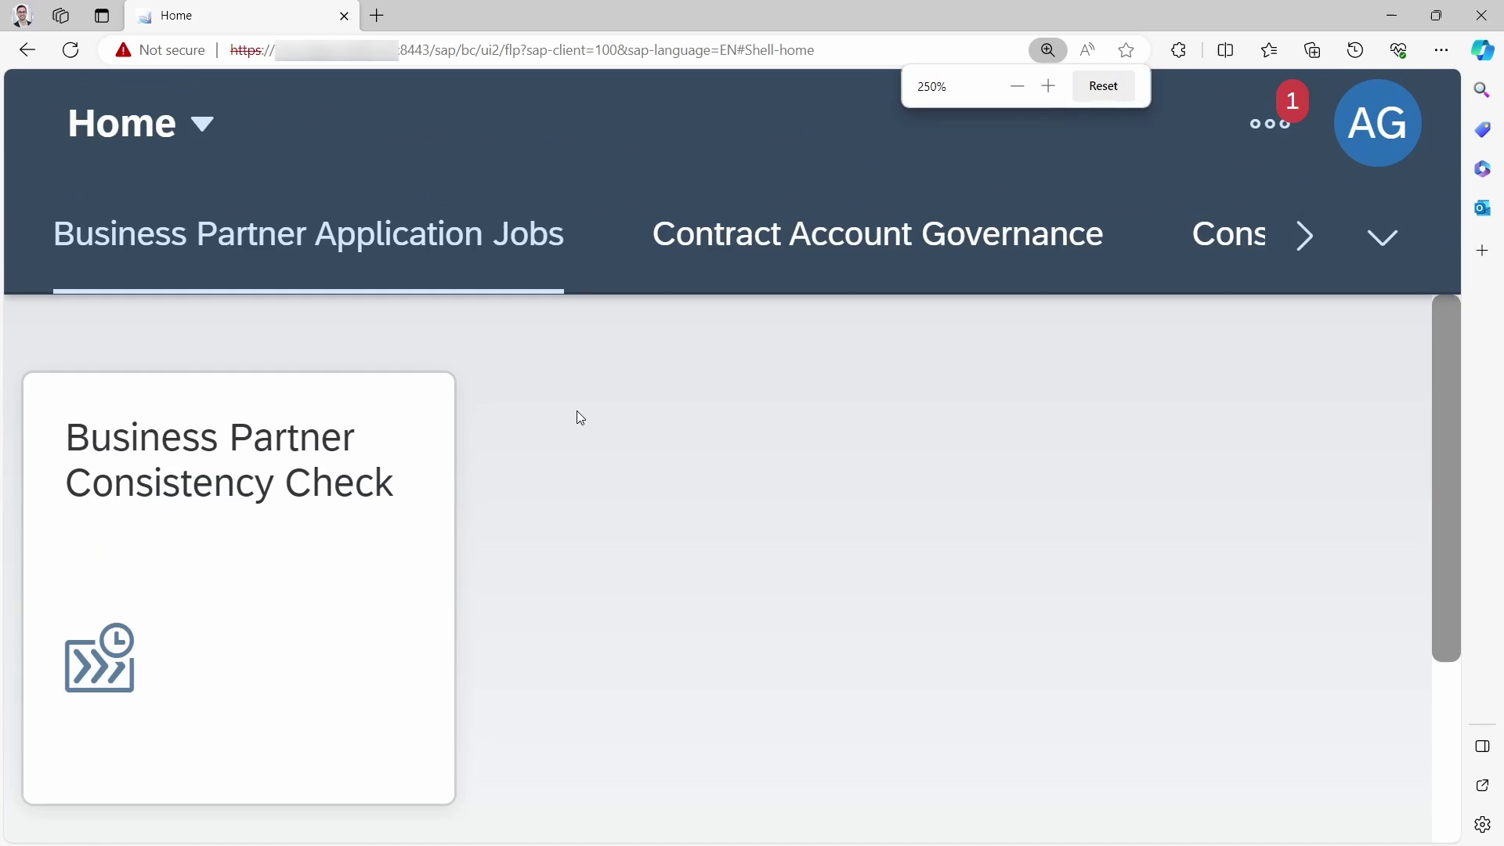
{"action": "scroll", "coordinate": [653, 446], "scroll_direction": "down", "scroll_amount": 8, "text": "ctrl"}
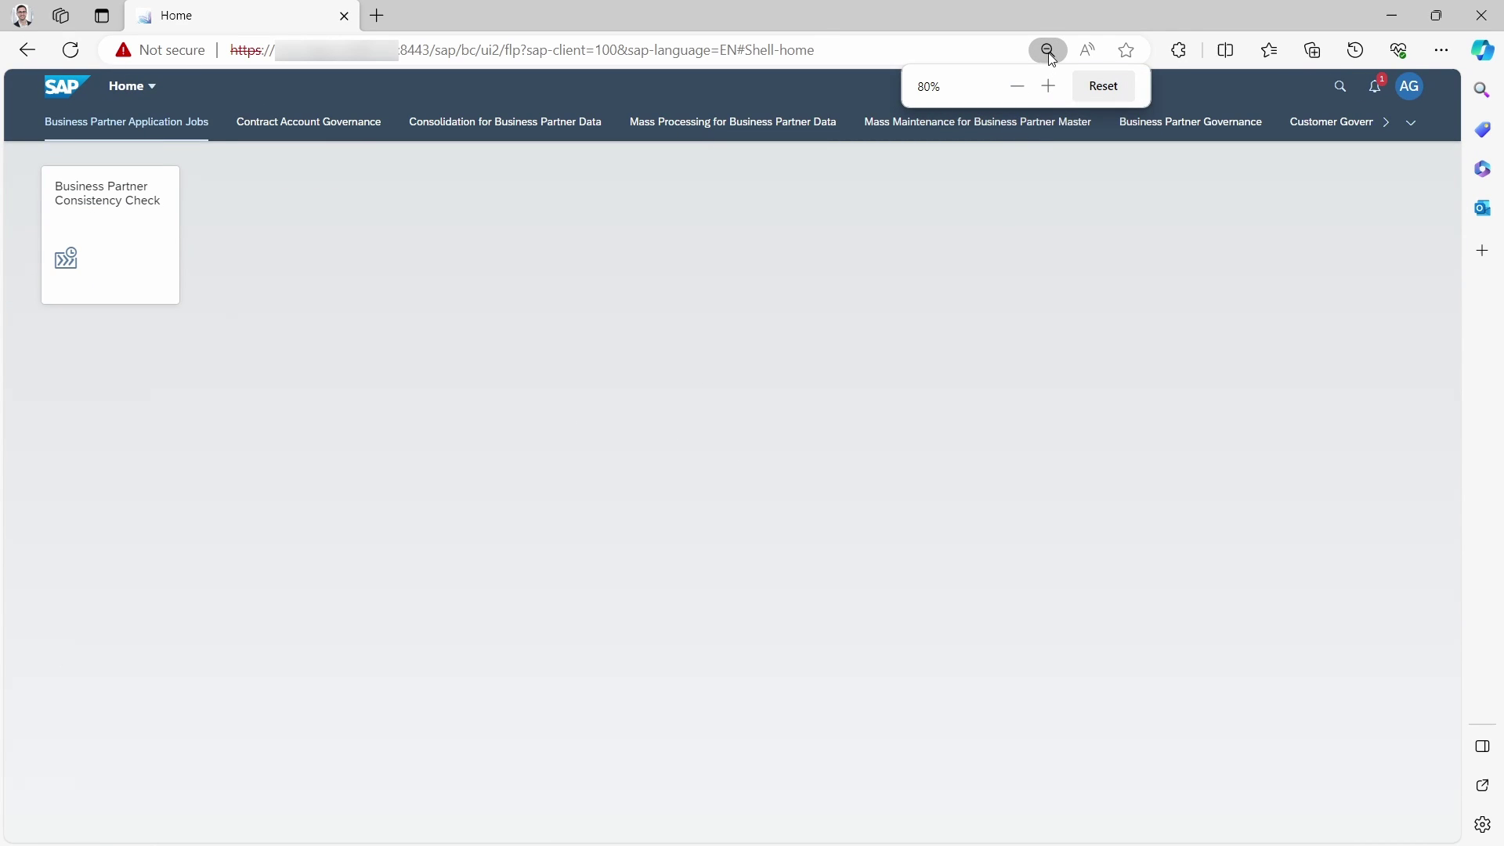
{"action": "left_click", "coordinate": [1017, 85]}
{"action": "left_click", "coordinate": [1048, 87]}
{"action": "left_click", "coordinate": [1048, 87]}
{"action": "left_click", "coordinate": [1049, 87]}
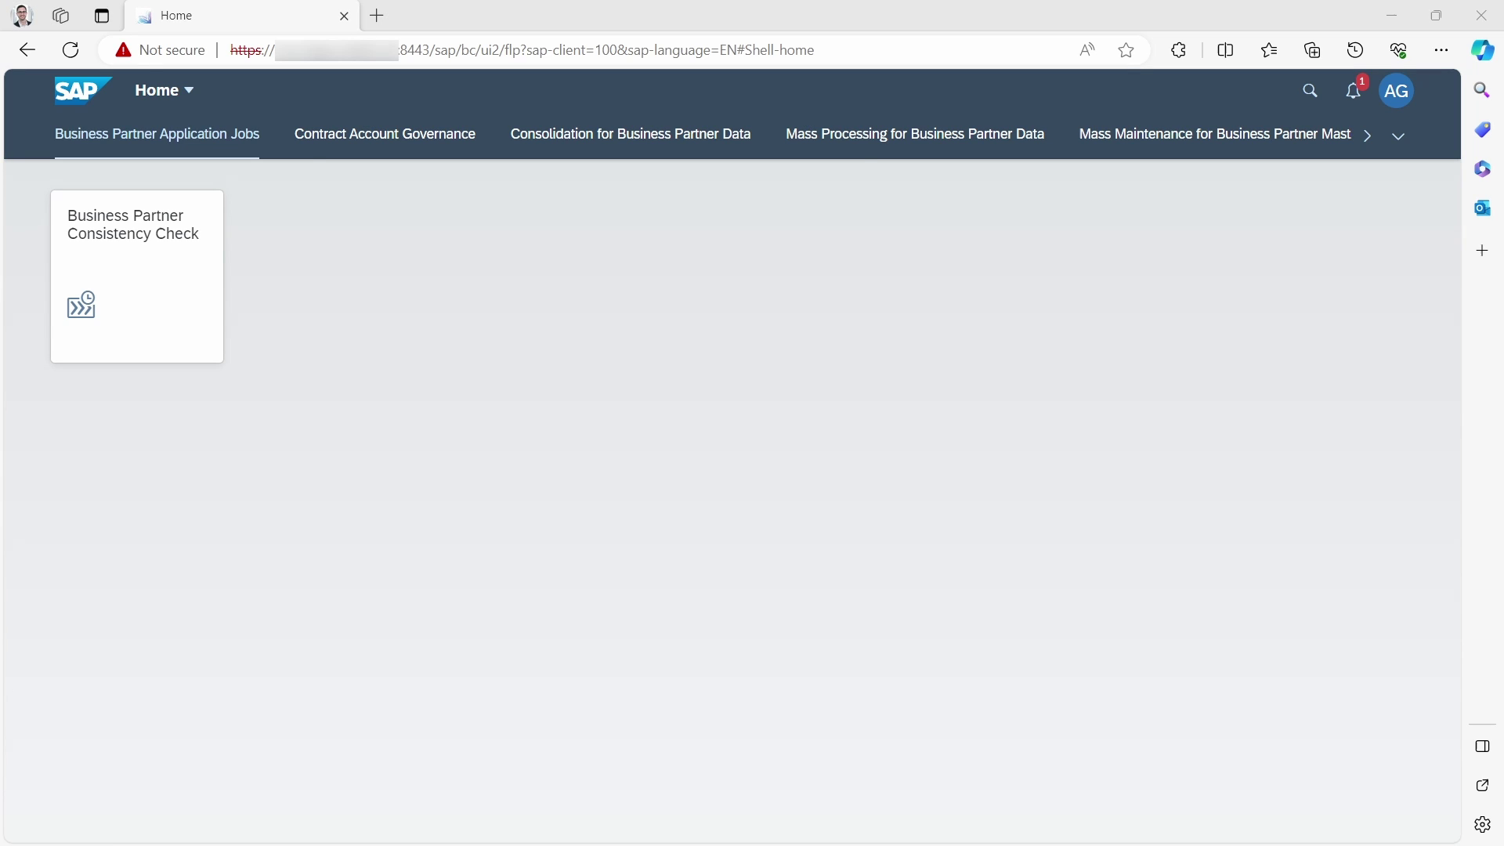
Open SAP GUI Options from the SAP Logon 770 system menu, showing Courier New 11 and Tahoma 11
{"action": "left_click", "coordinate": [329, 155]}
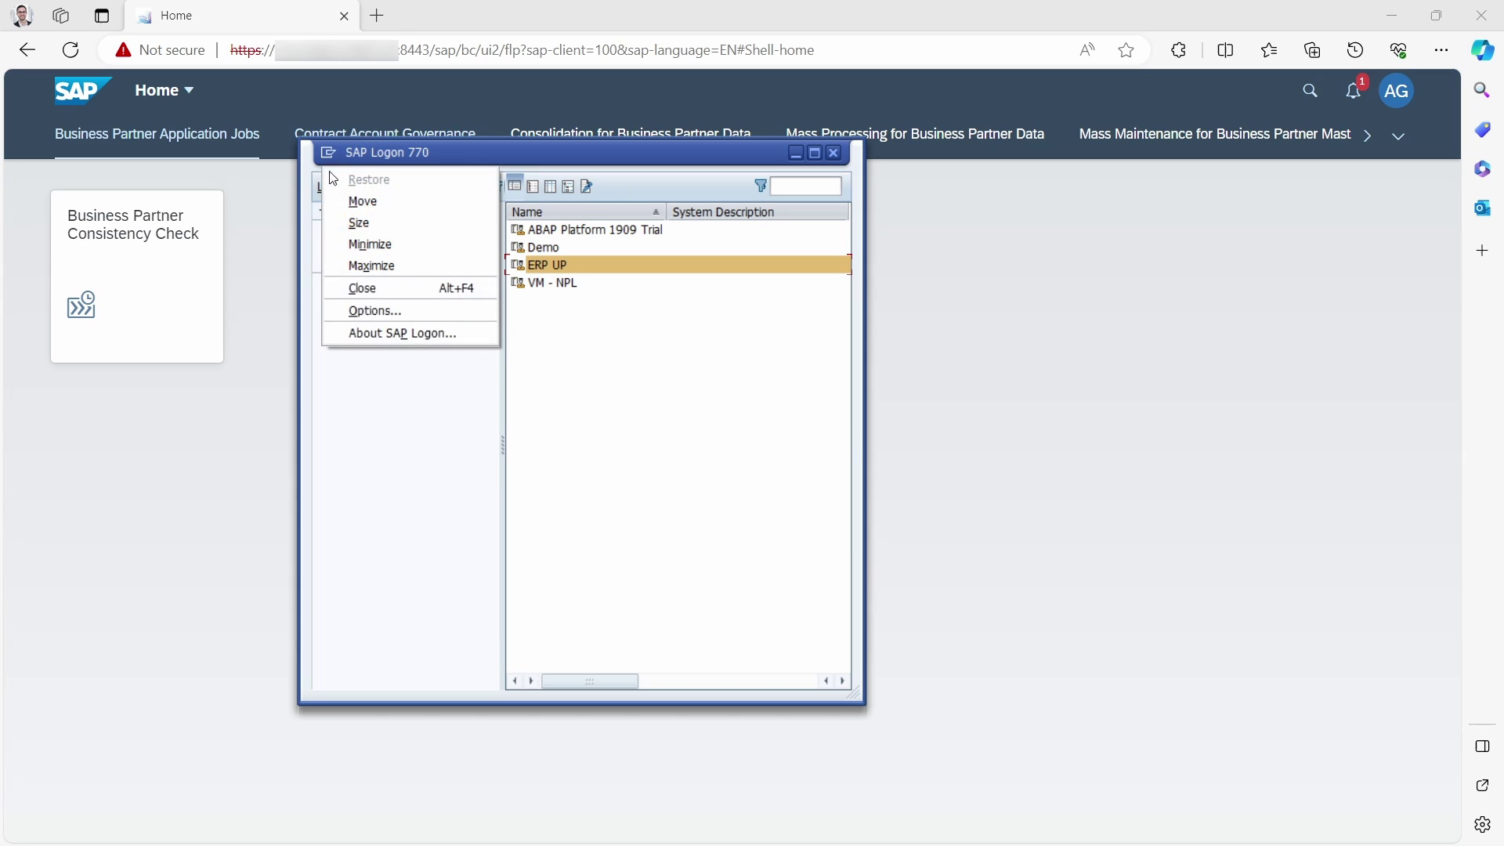
{"action": "left_click", "coordinate": [380, 310]}
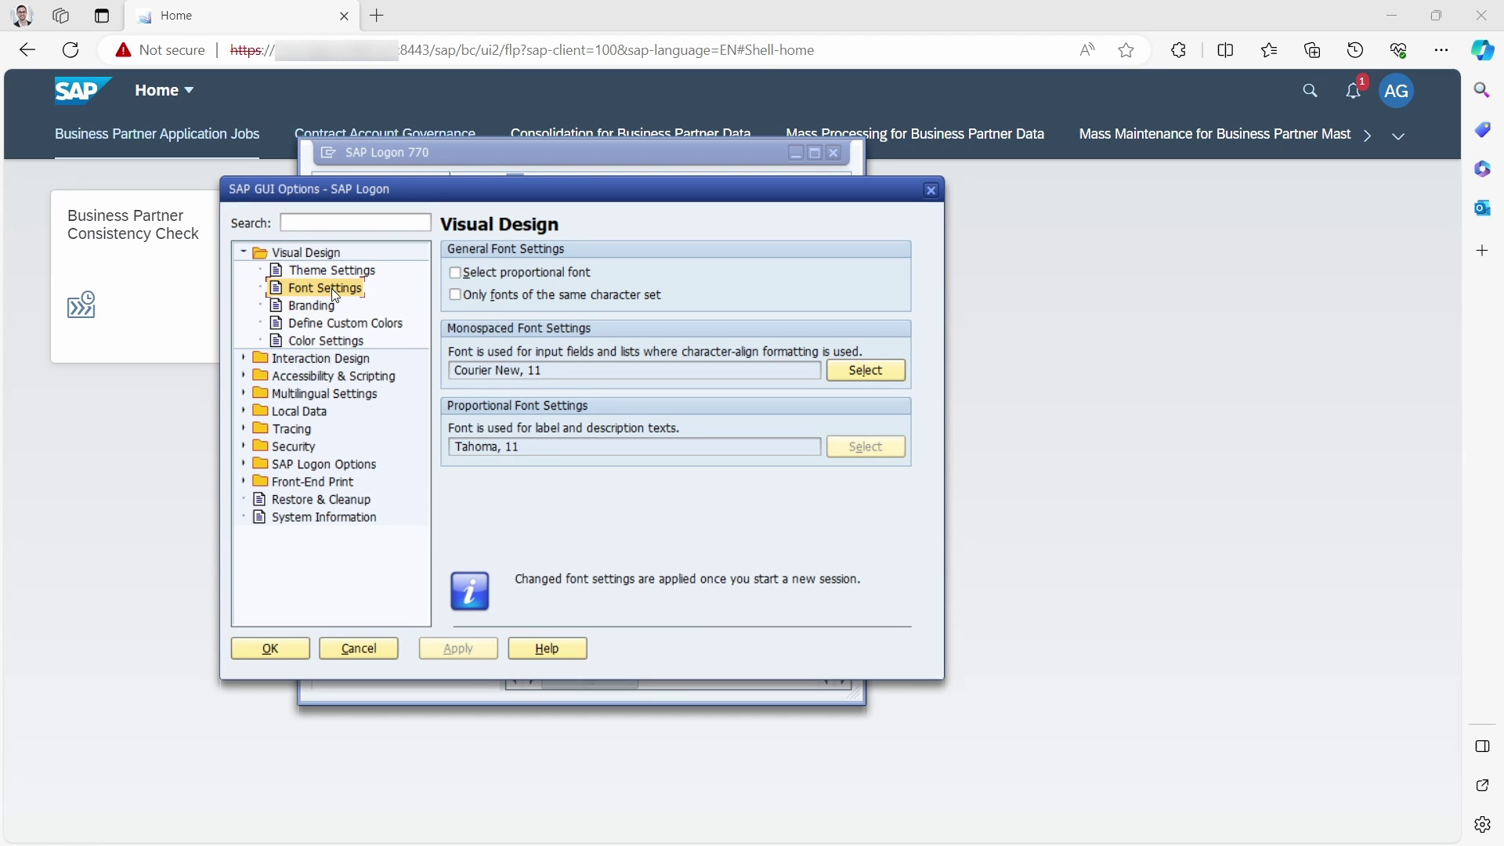